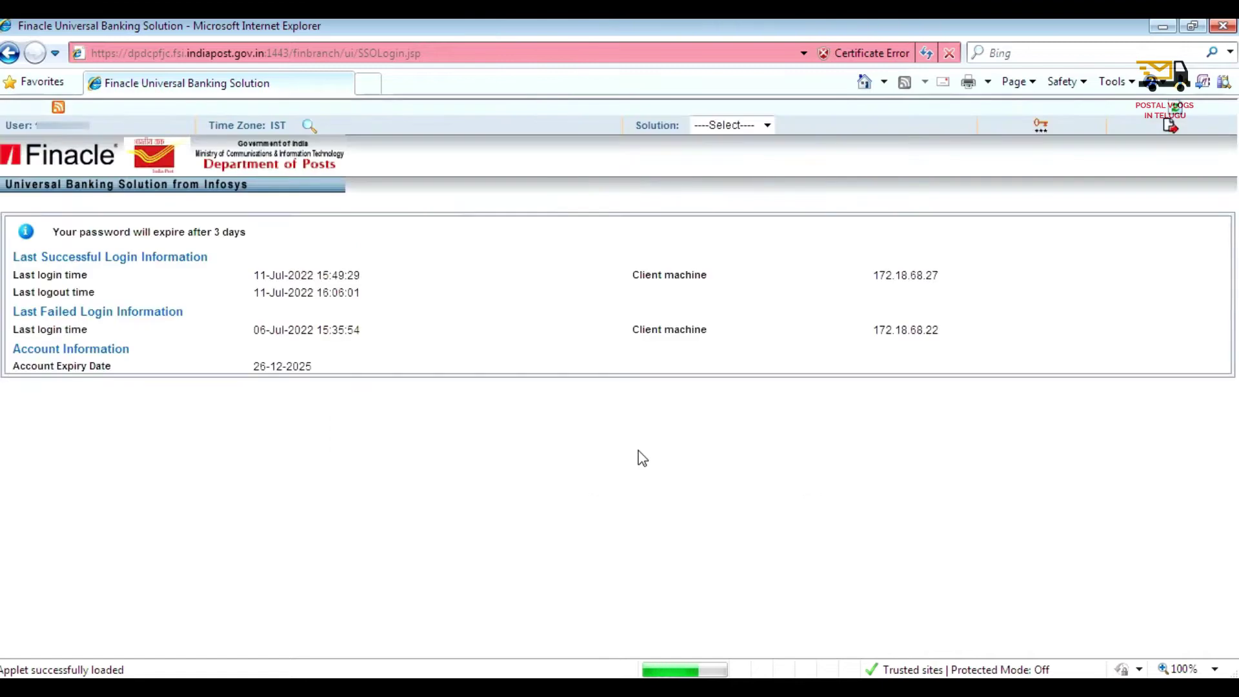
- Open the Solution dropdown in the top bar to list the available banking solutions
left_click(725, 132)
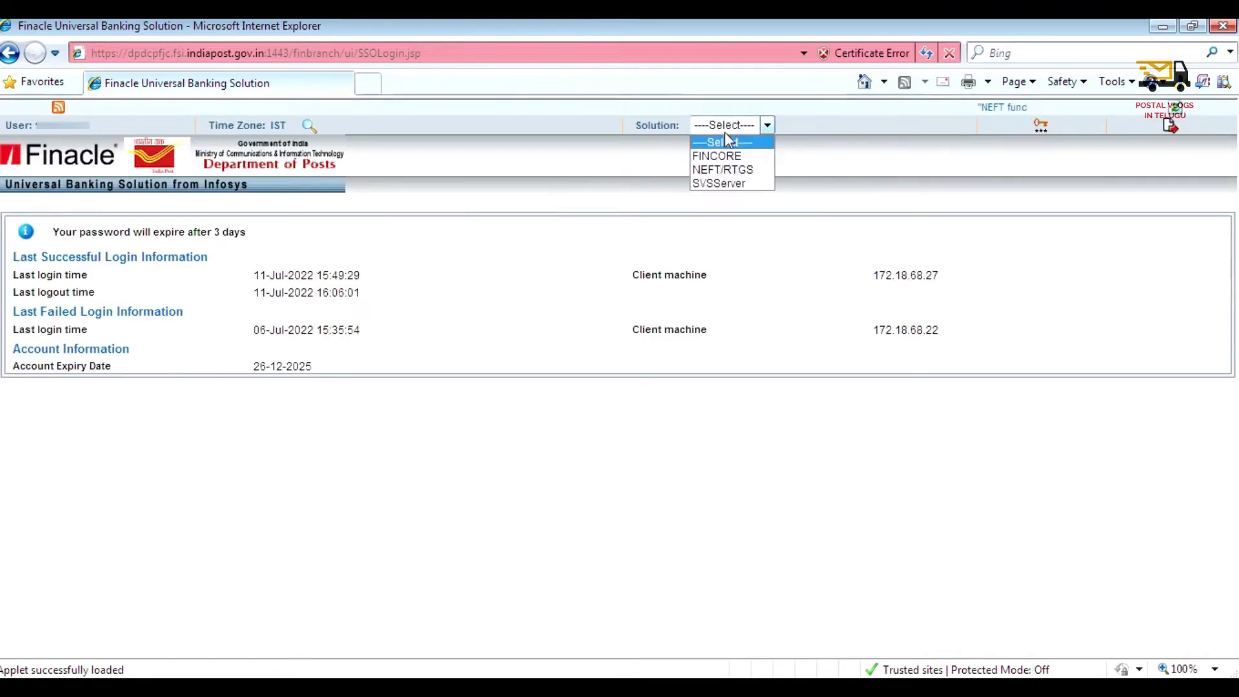
- Switch to FINCORE, confirm, allow the Java applet, and open the RD account opening menu
left_click(735, 159)
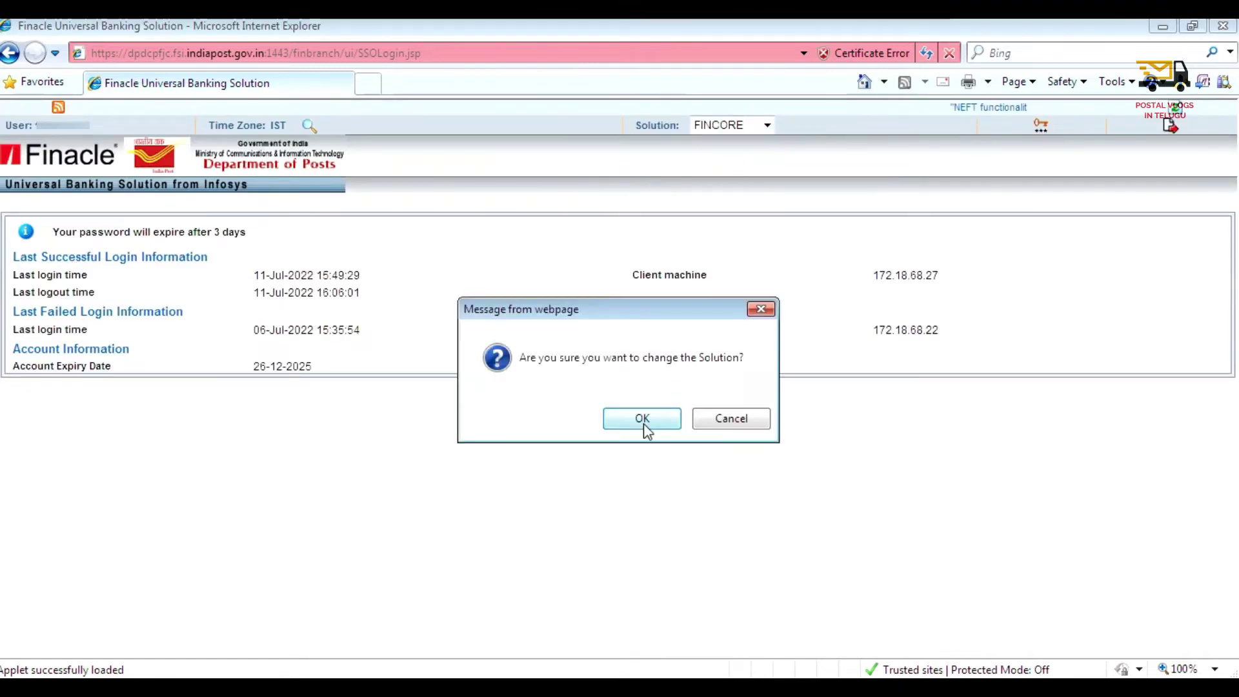
left_click(643, 421)
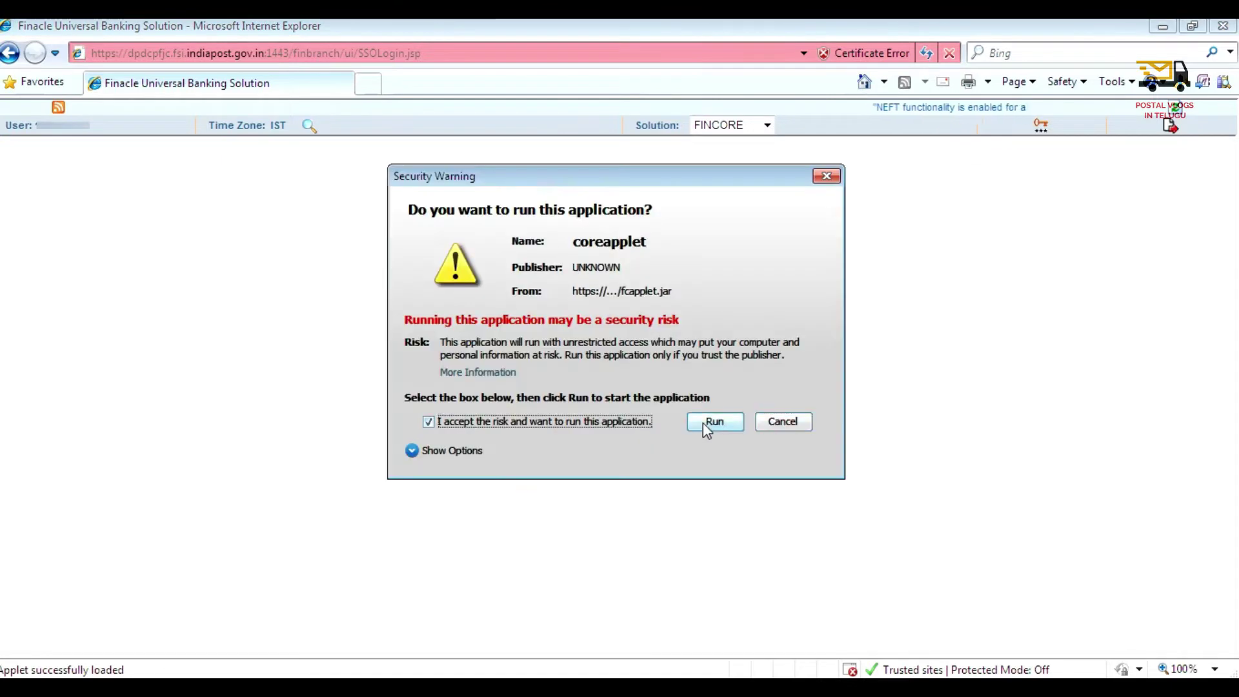
left_click(703, 424)
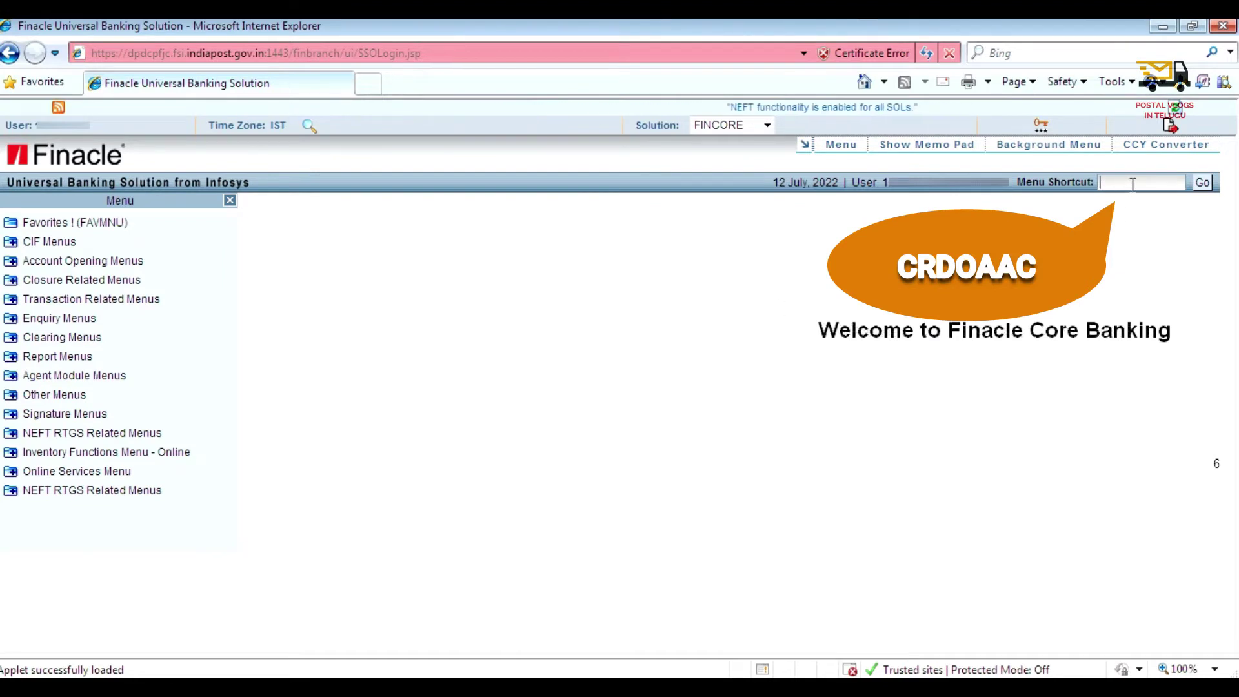
left_click(1203, 184)
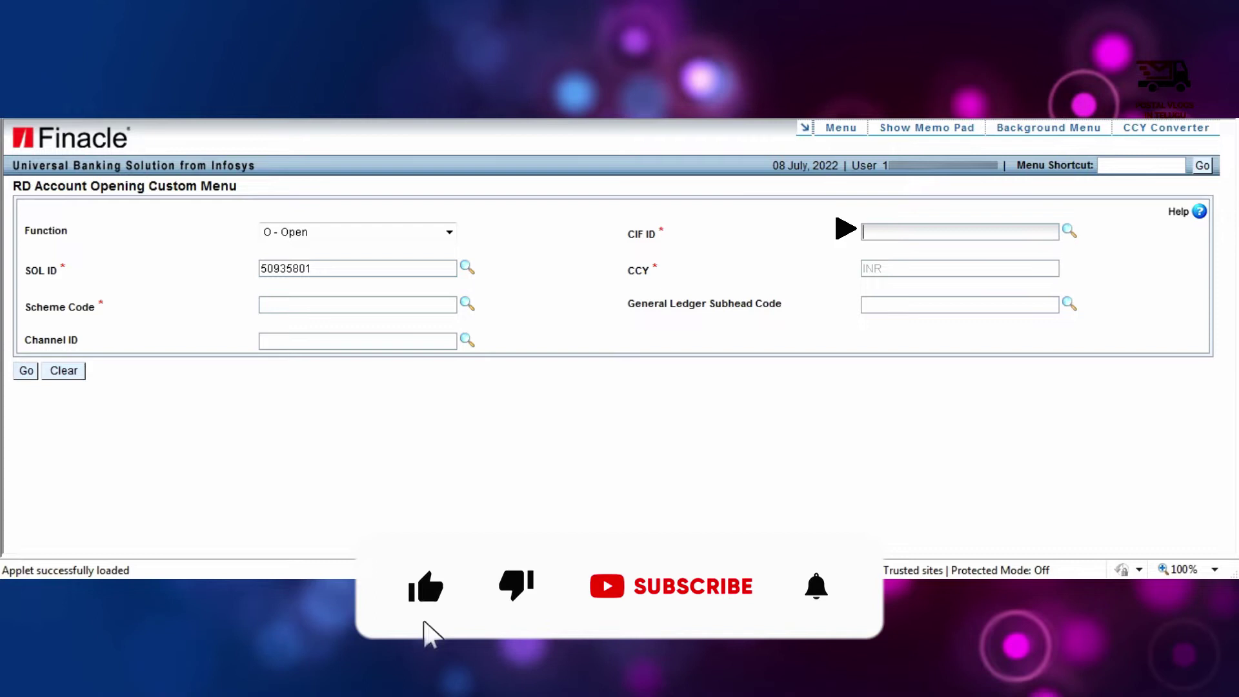
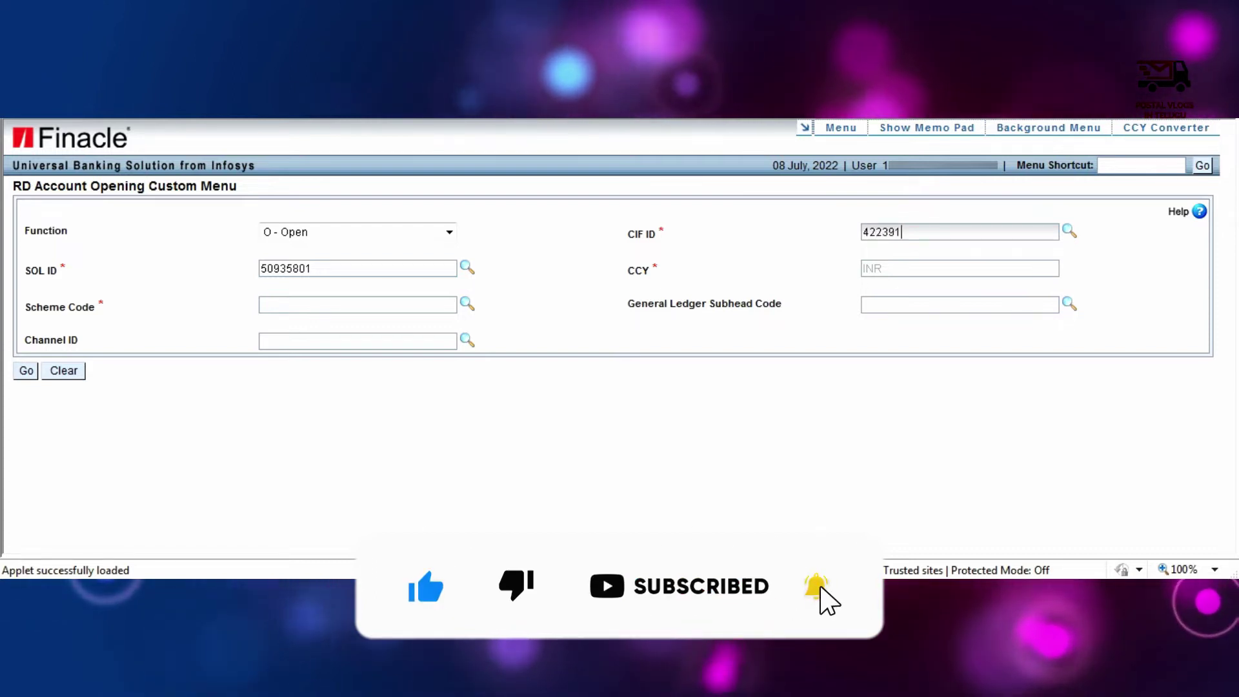
- Enter the customer's CIF ID and scheme code RDIPN, then submit to load the account form
key("Tab")
key("Tab")
key("Tab")
key("Tab")
key("Tab")
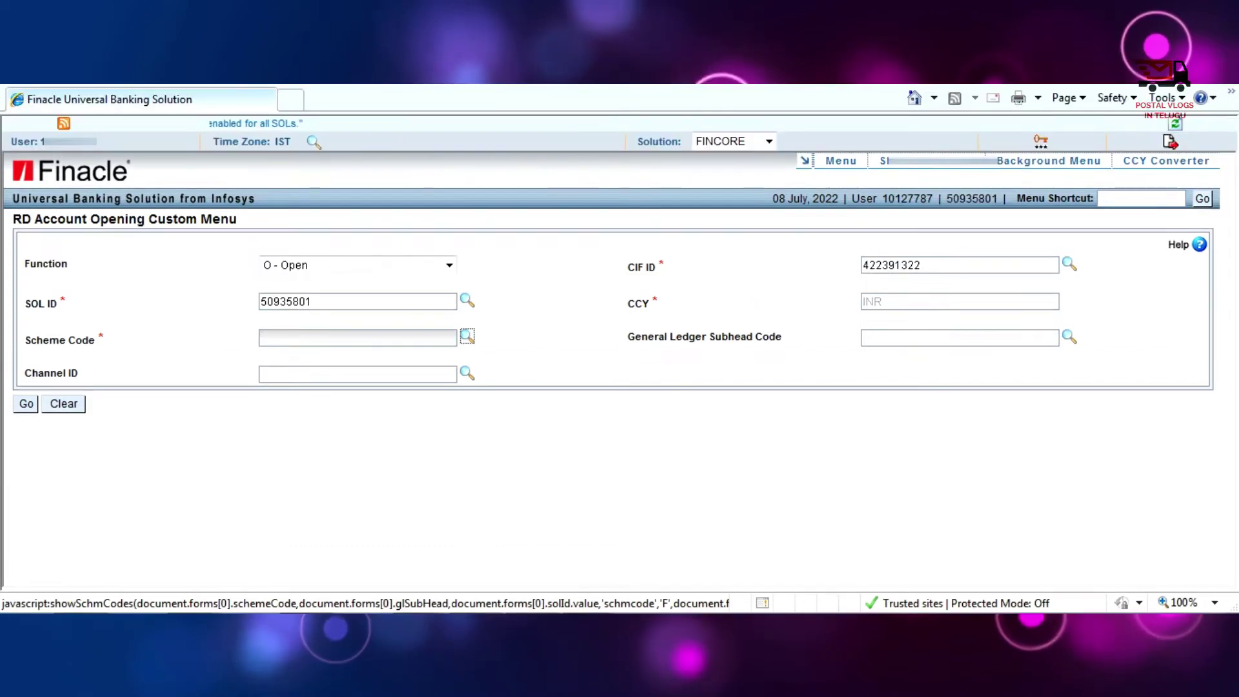
key("Return")
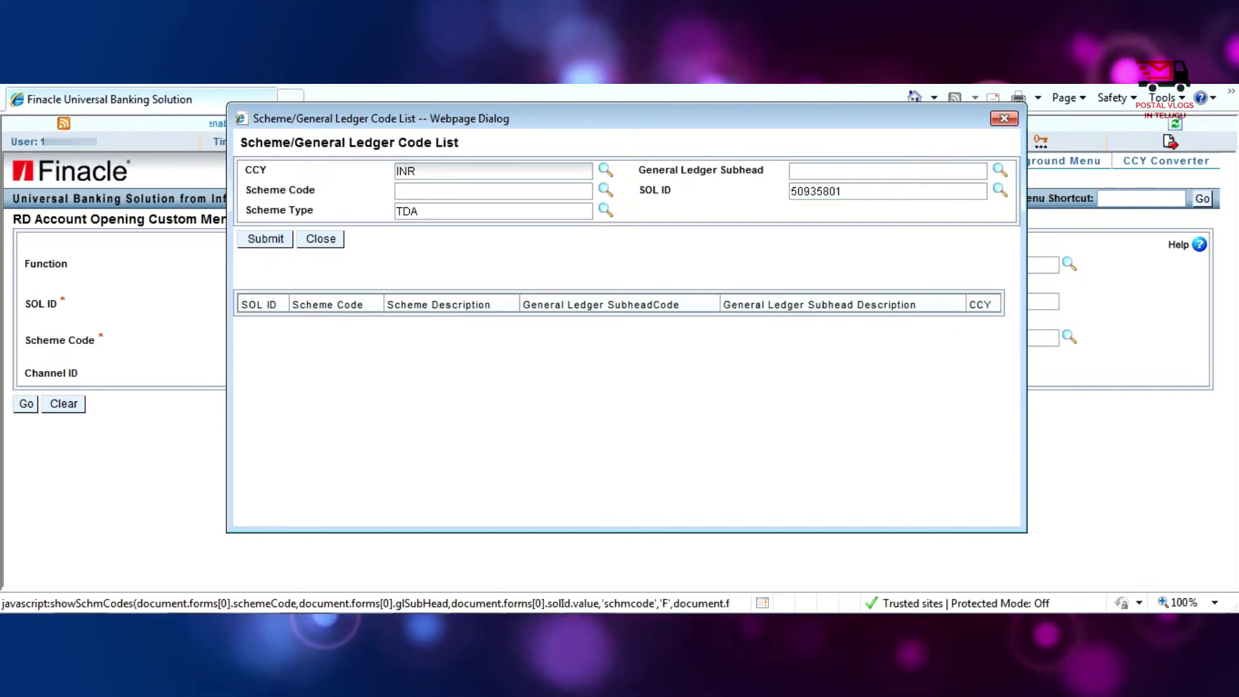
key("Escape")
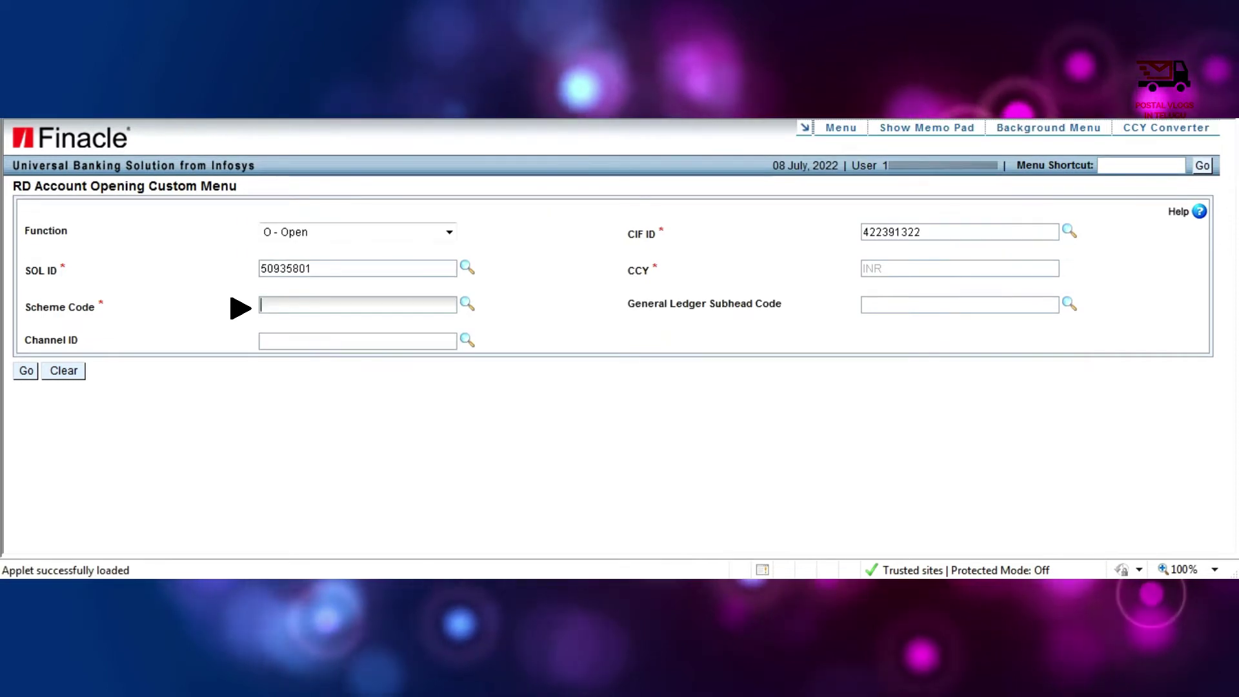
type("RDIPN")
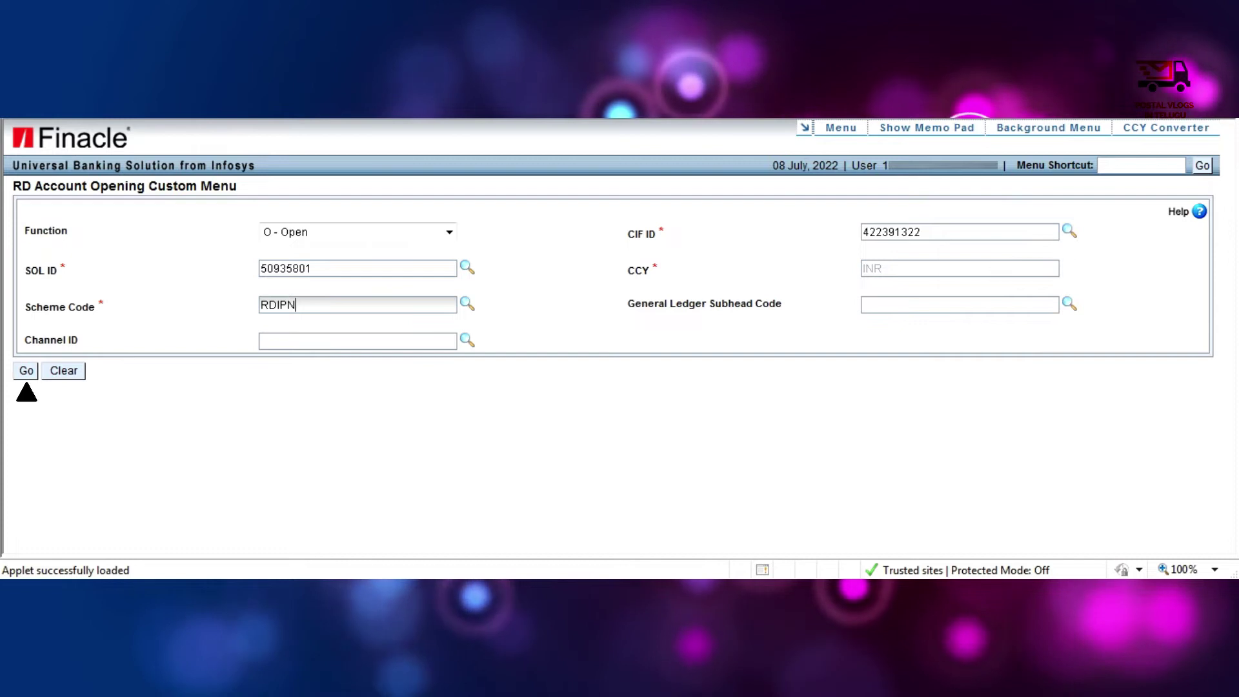
key("Tab")
key("Tab")
key("Tab")
key("Tab")
key("Tab")
key("Return")
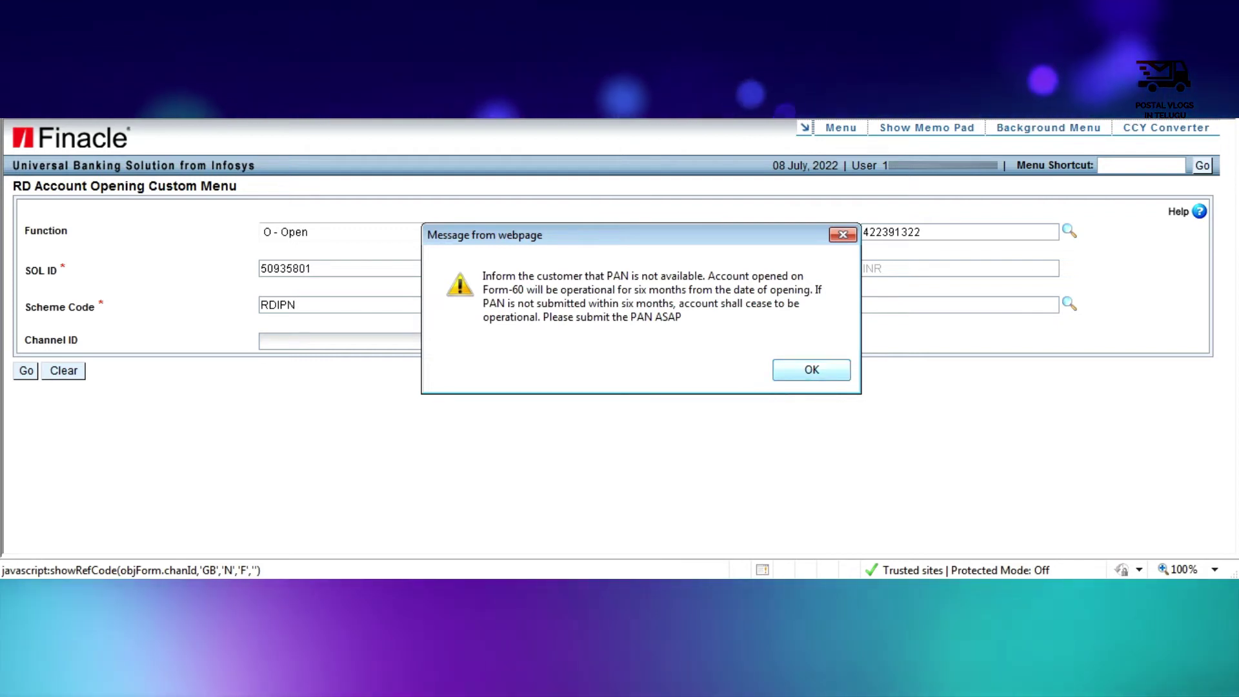
- Acknowledge the PAN-not-available warning to reach the Open RD Account form
key("Return")
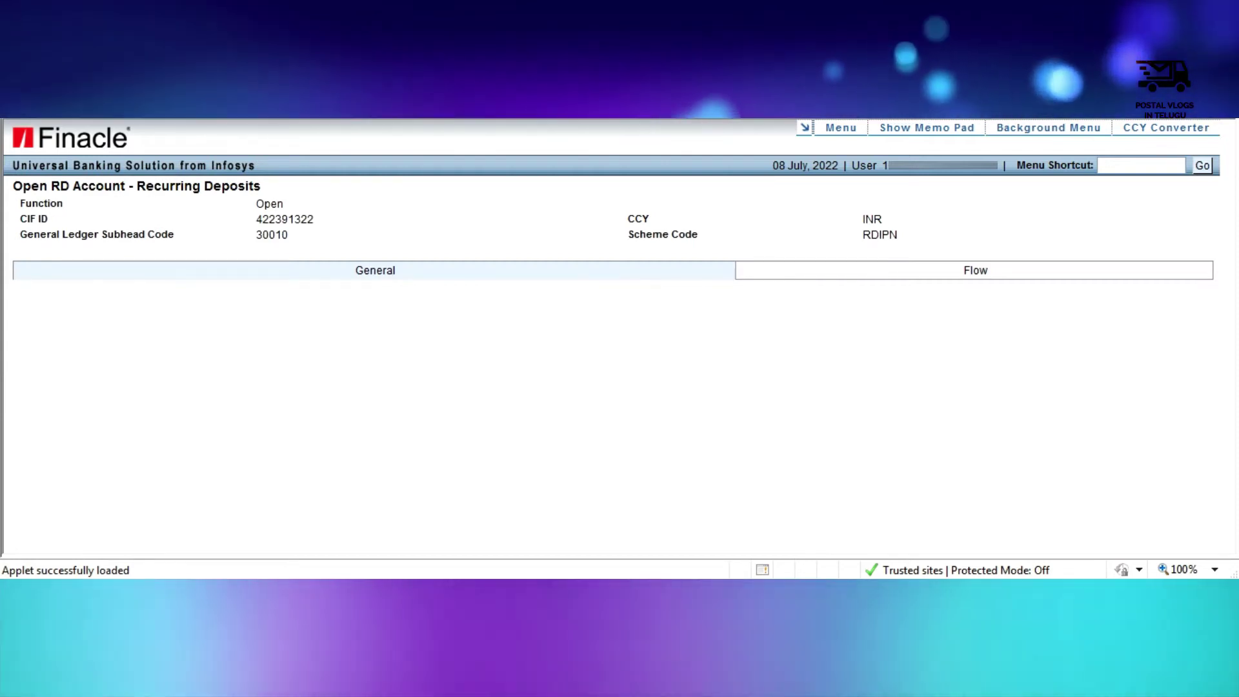
- In general details, choose 012 SELF as mode of operation and B6679 as branch office
left_click(841, 127)
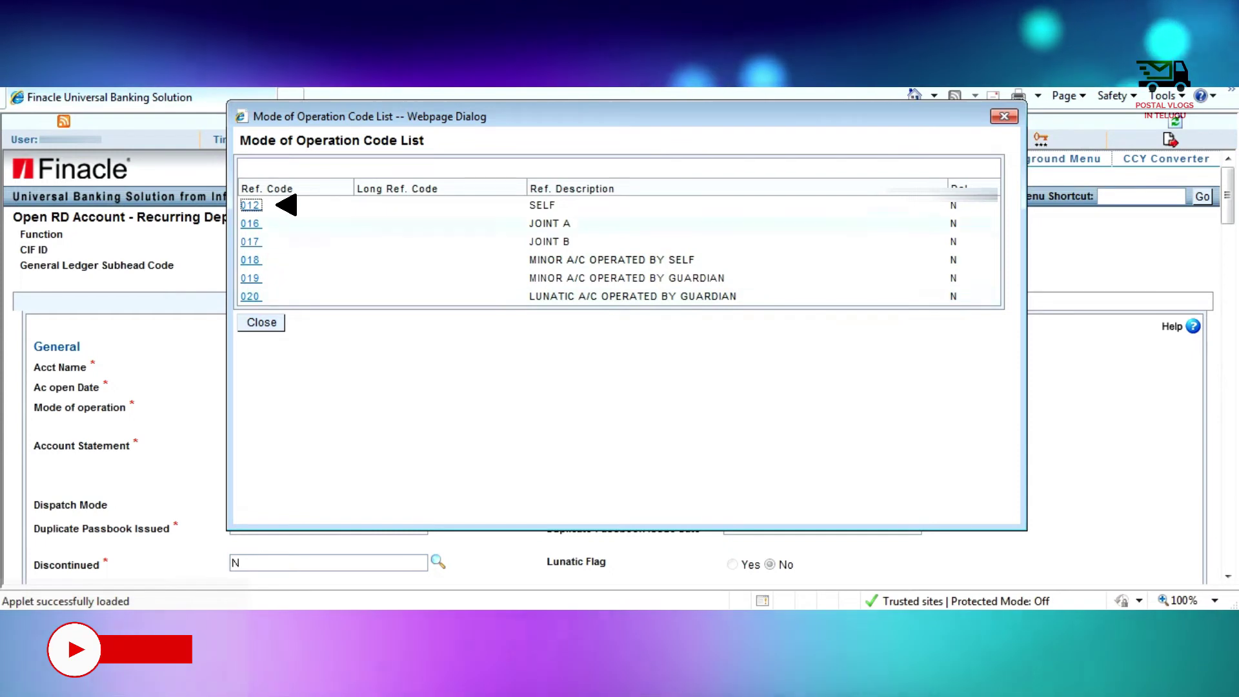
key("Return")
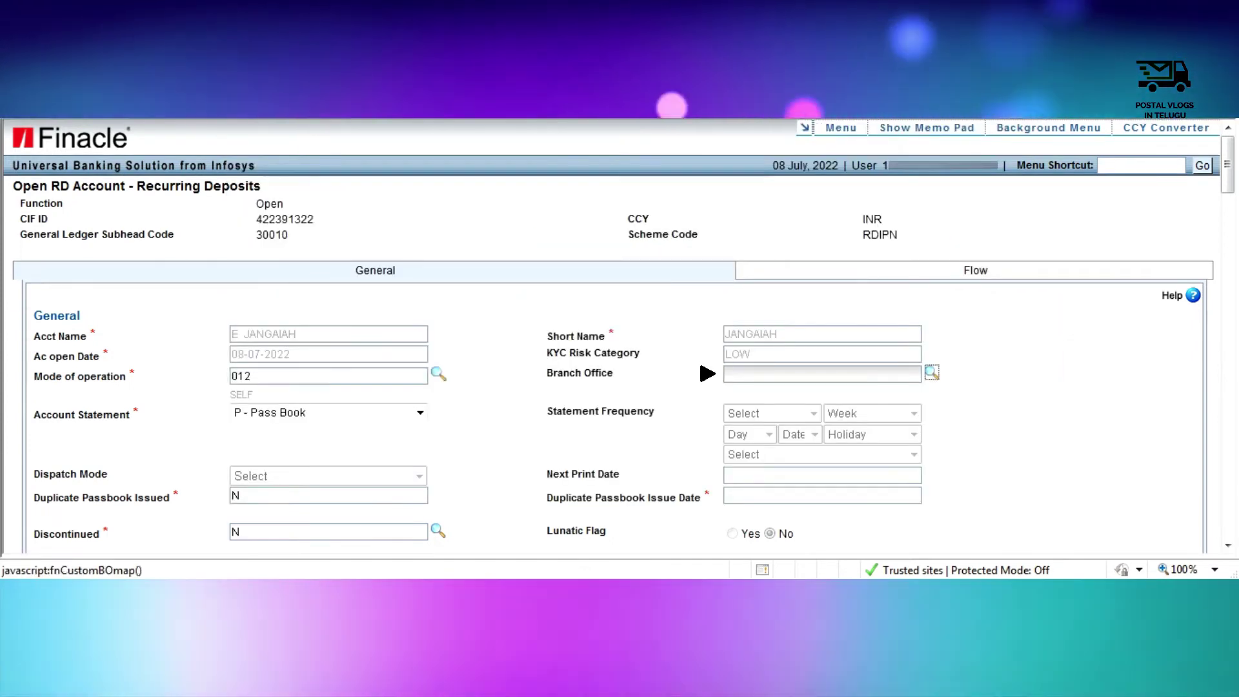
left_click(931, 373)
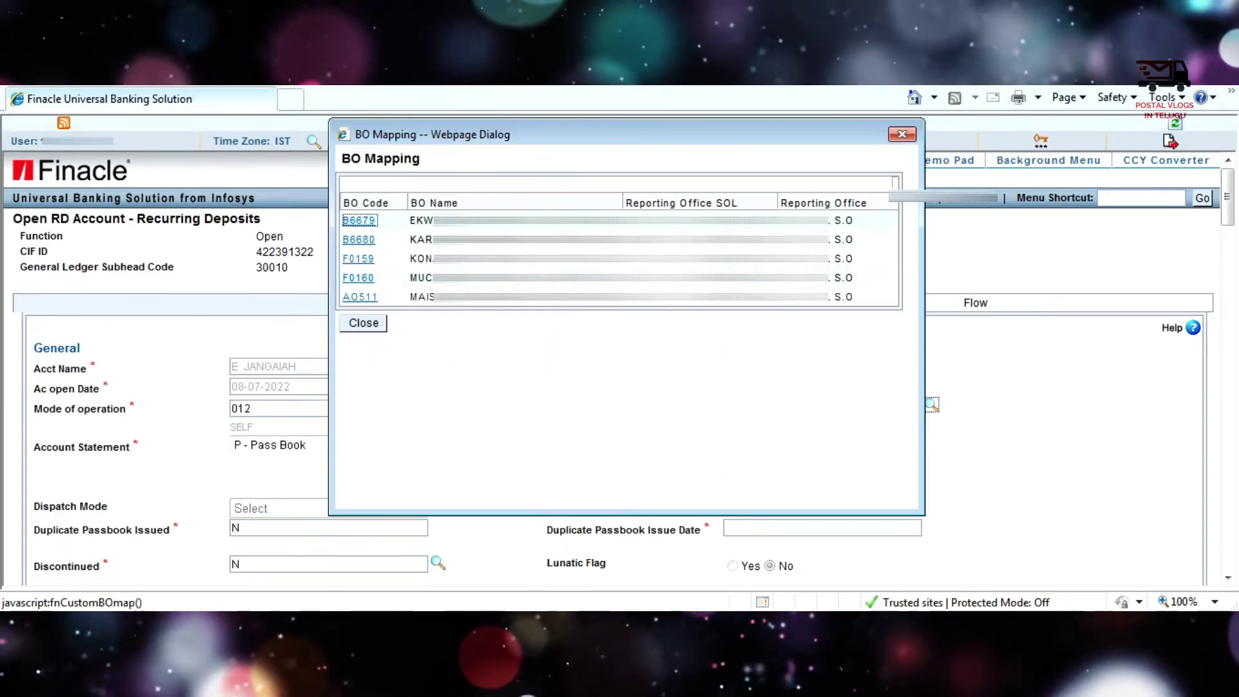
key("Return")
- Enter 1000 as the monthly installment amount and work down through the transfer funding fields
scroll(620, 335, "down", 3)
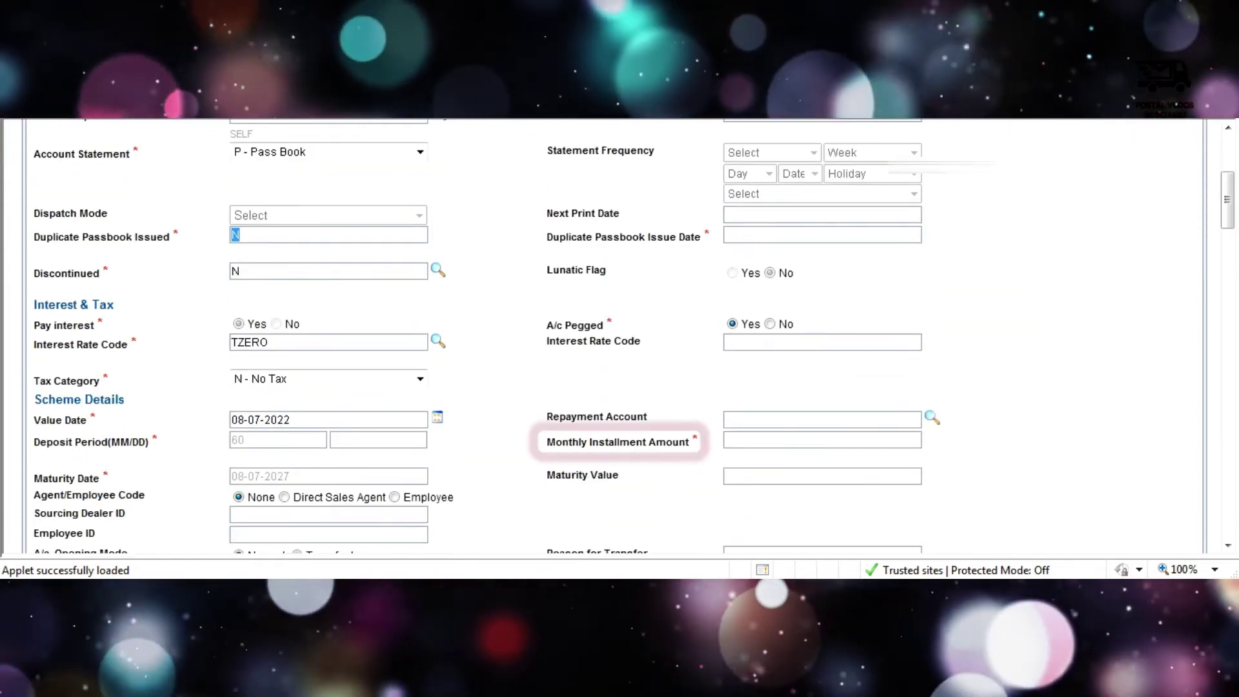
left_click(727, 440)
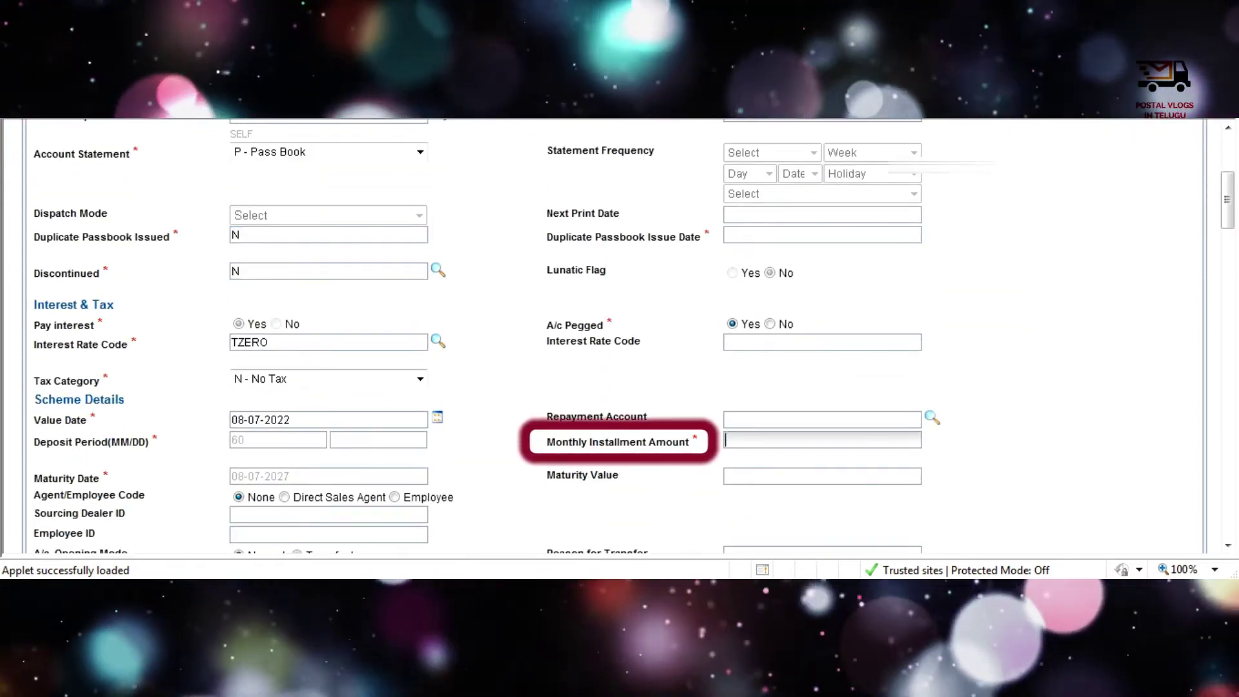
type("1000")
key("Tab")
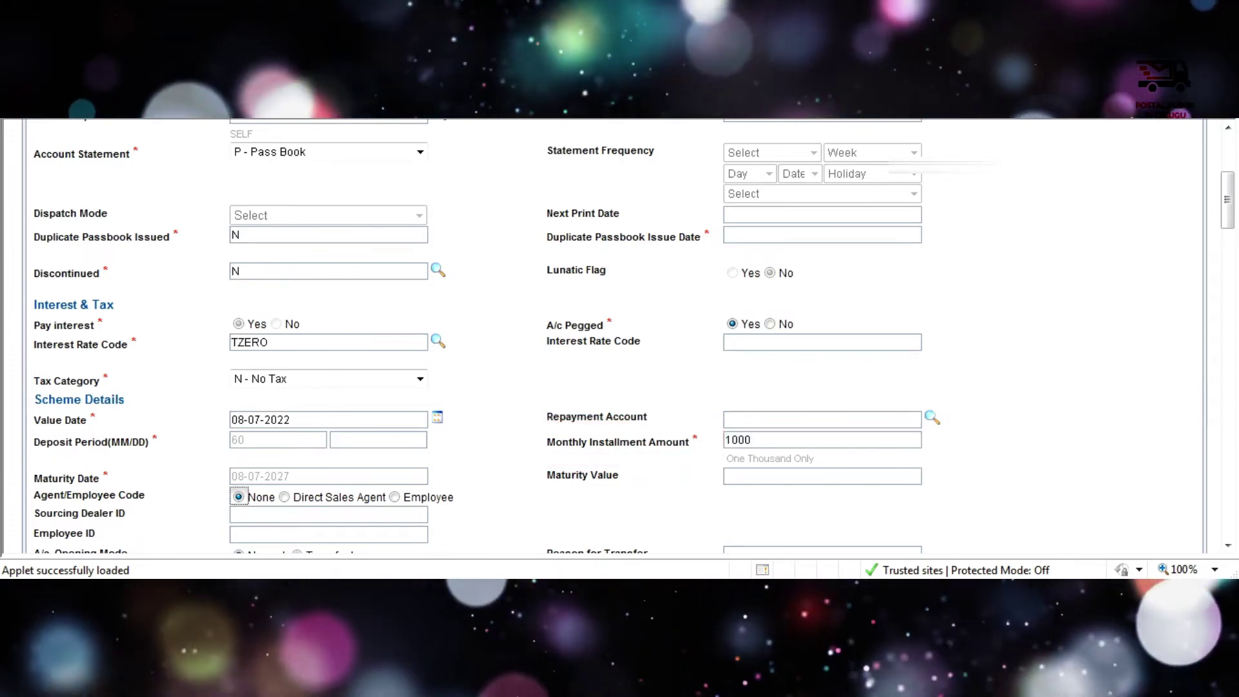
scroll(619, 336, "down", 3)
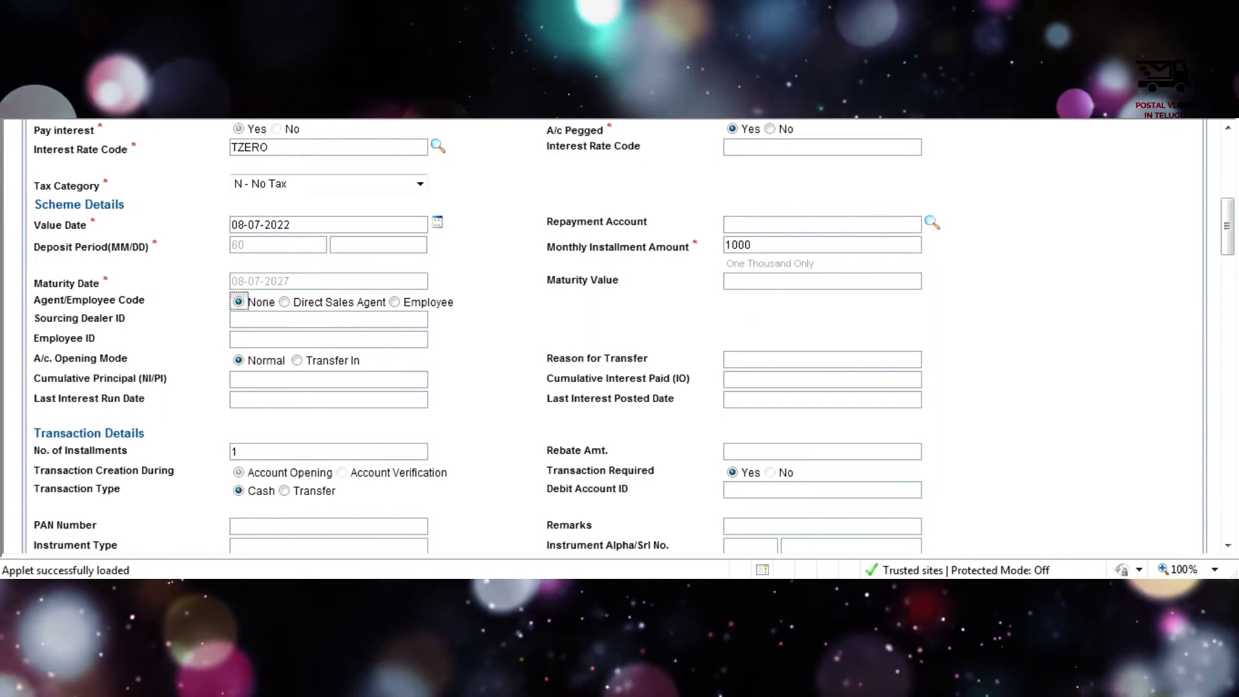
scroll(619, 335, "down", 1)
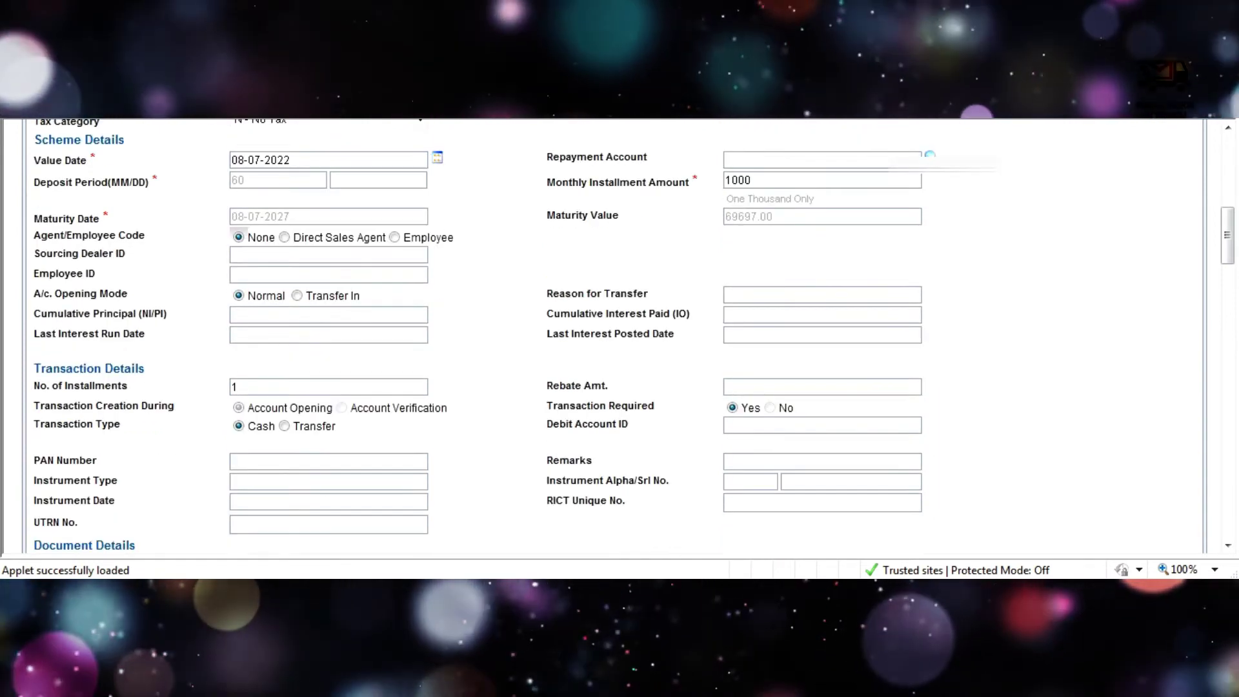
scroll(619, 335, "down", 1)
left_click_drag(547, 434, 609, 434)
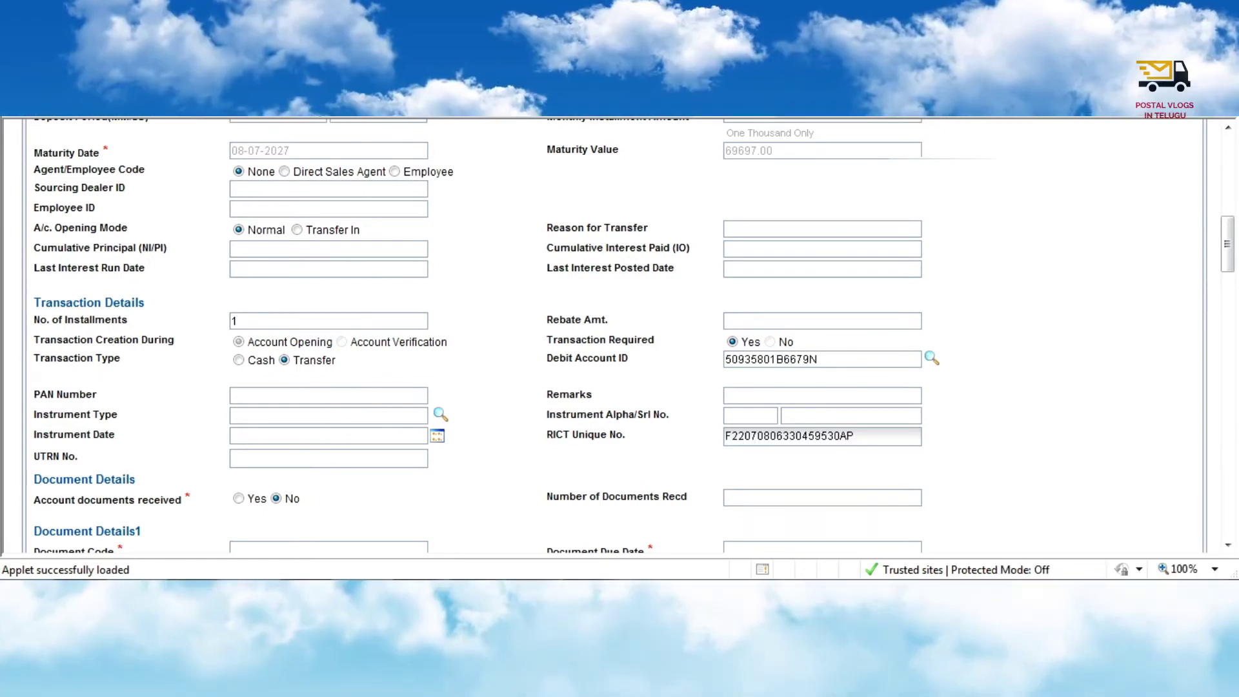
scroll(604, 335, "down", 3)
- Record 01 account documents received and select document code 016 Account Opening Form
left_click(238, 369)
type("01")
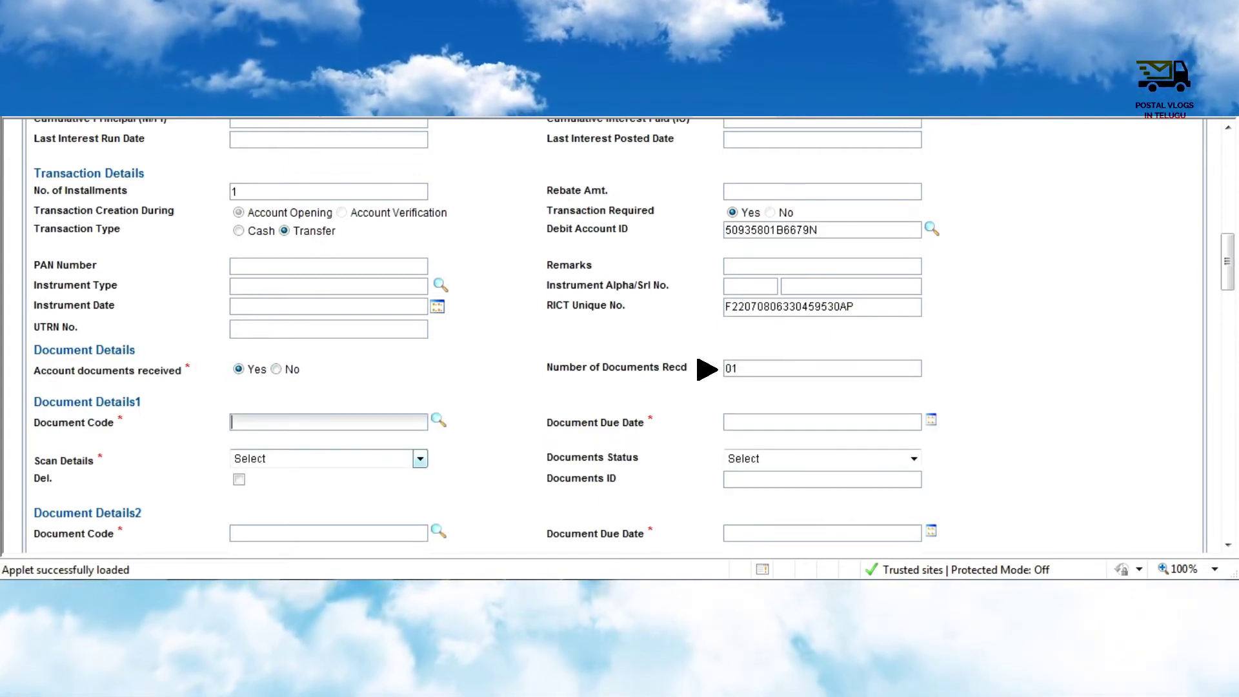
left_click(329, 422)
type("0")
key("BackSpace")
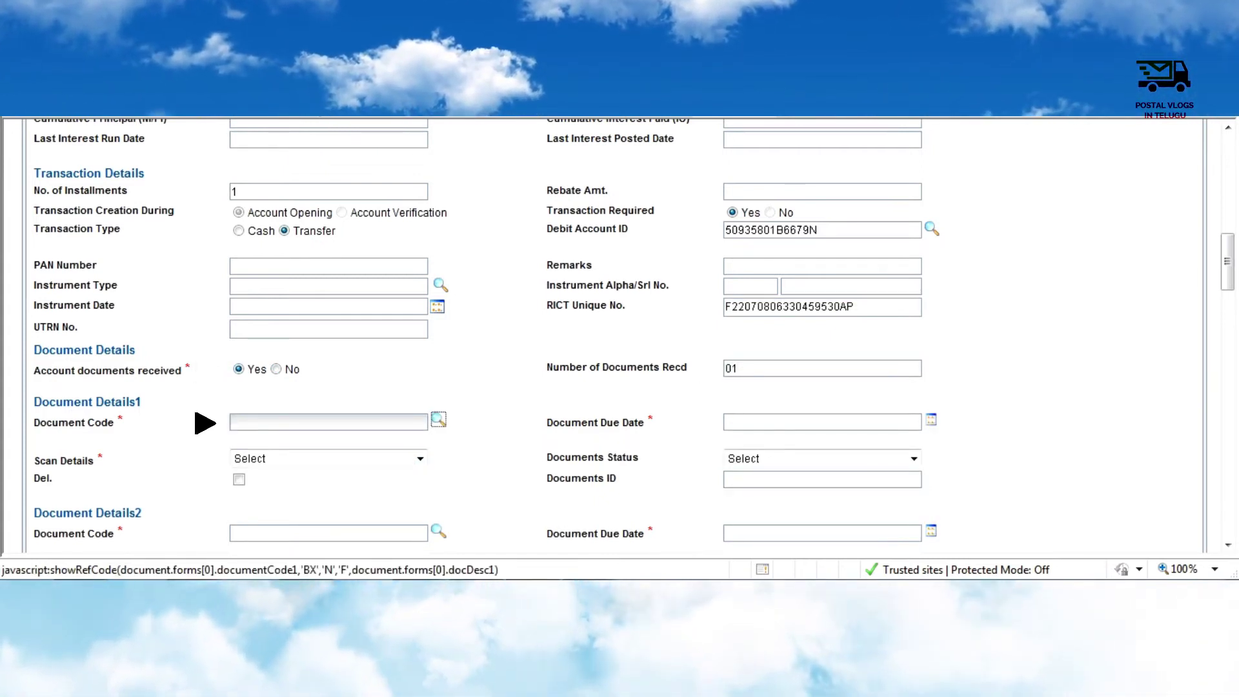
left_click(438, 420)
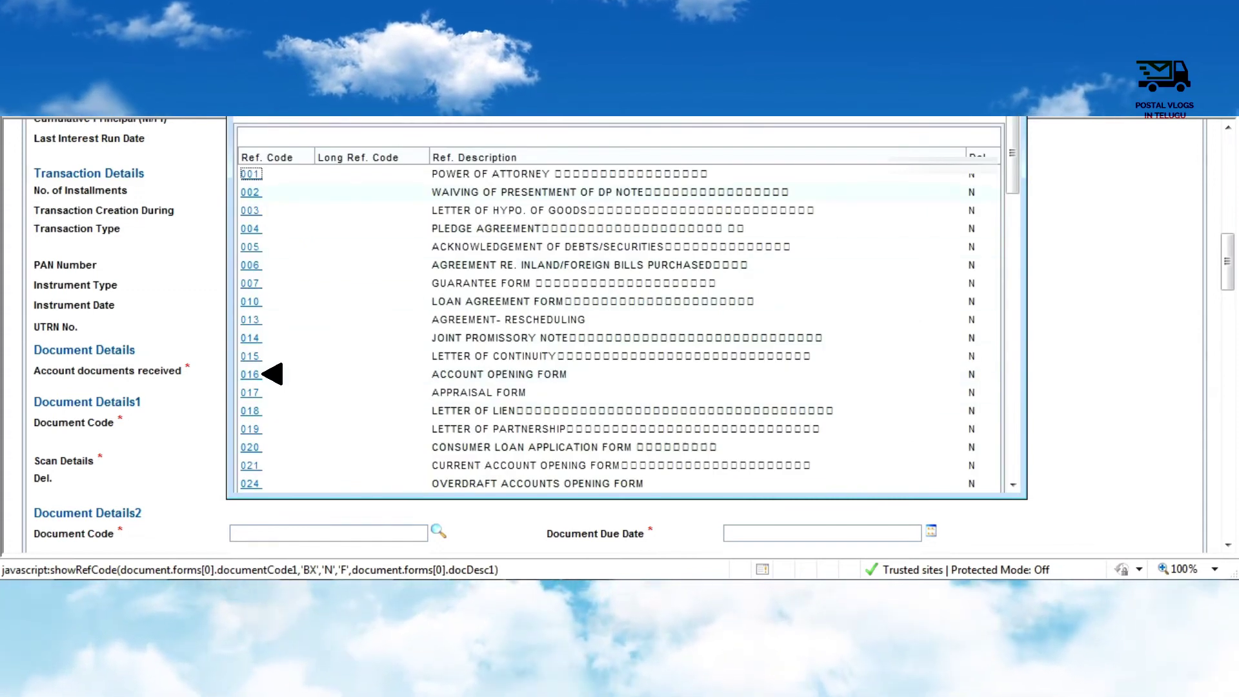
scroll(268, 291, "down", 2)
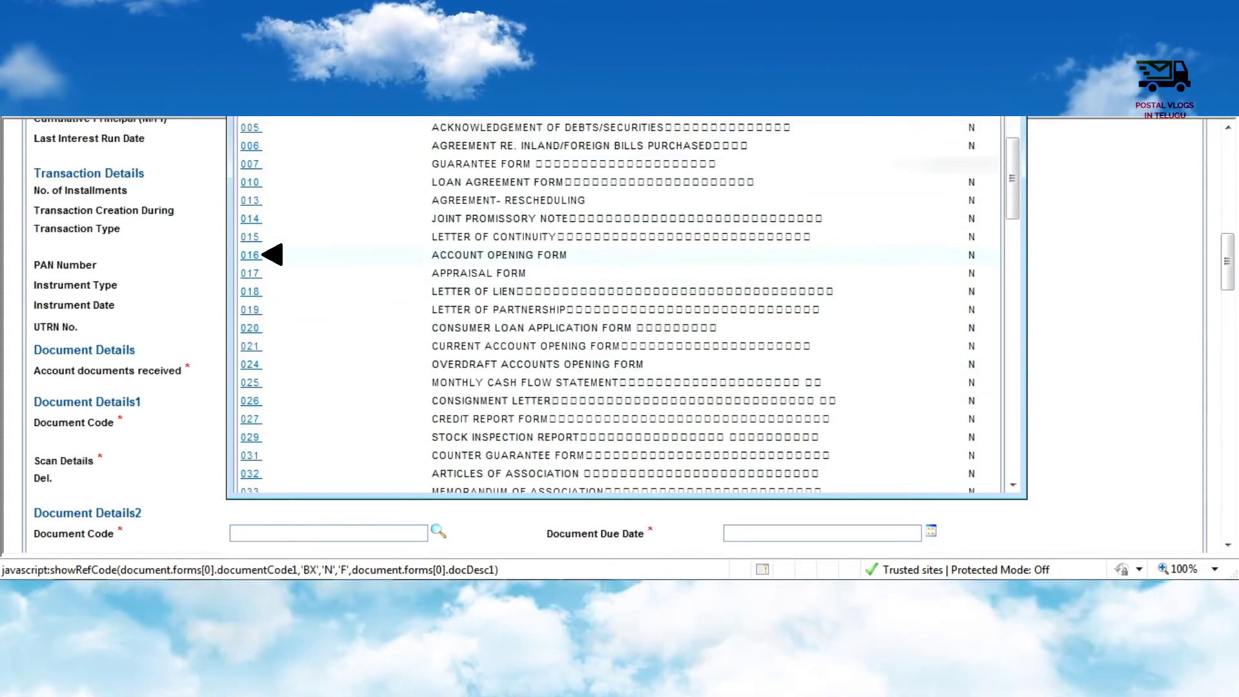
left_click(251, 252)
scroll(619, 335, "down", 2)
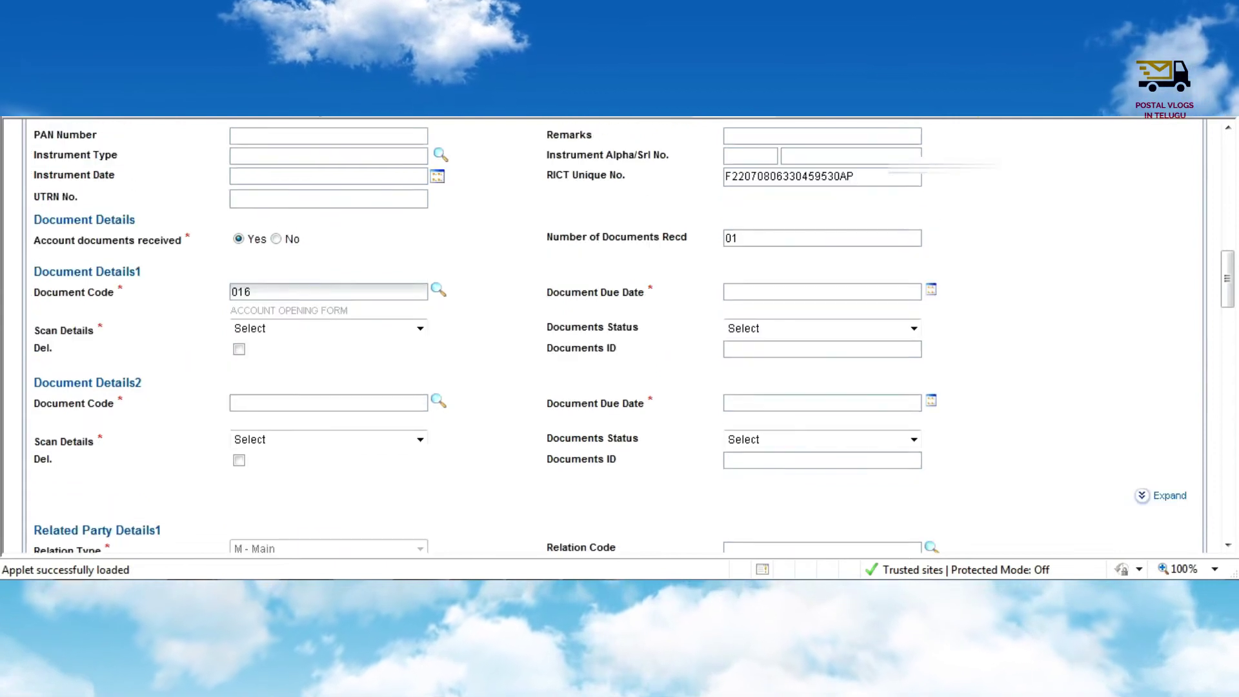
- Set document due date 08-07-2022, Y-Scan Required and status S-Sent to CPC
left_click(931, 289)
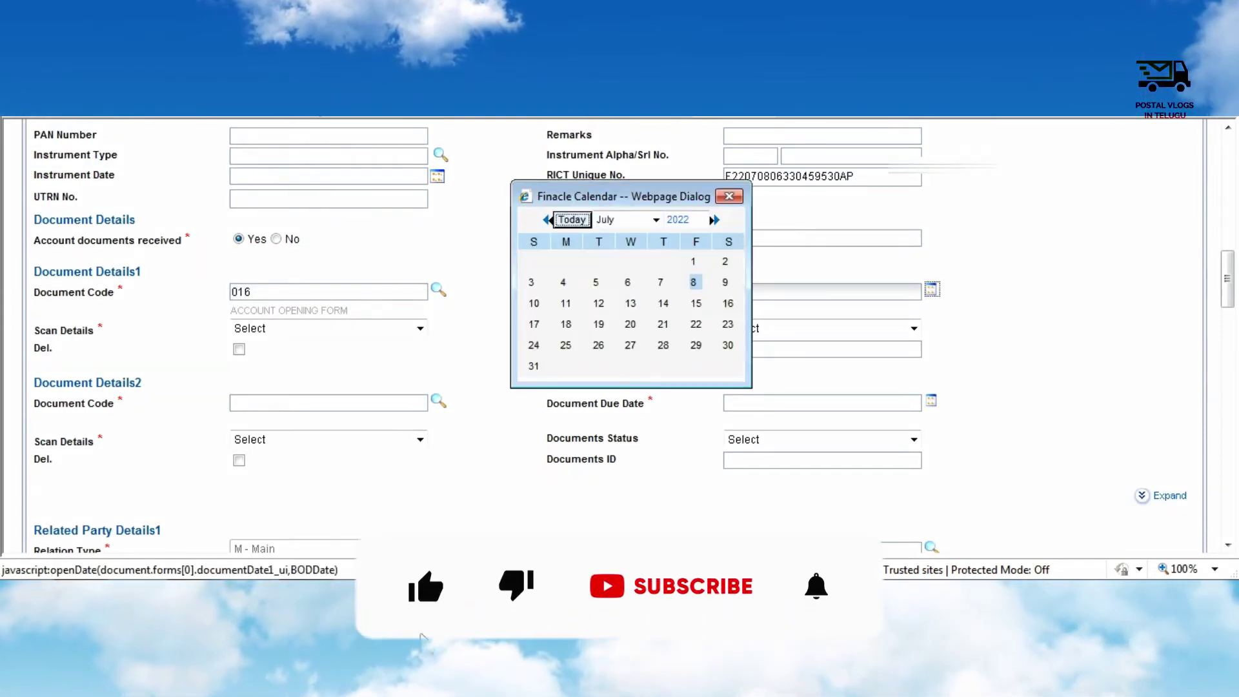
left_click(686, 279)
key("Tab")
key("Tab")
key("Down")
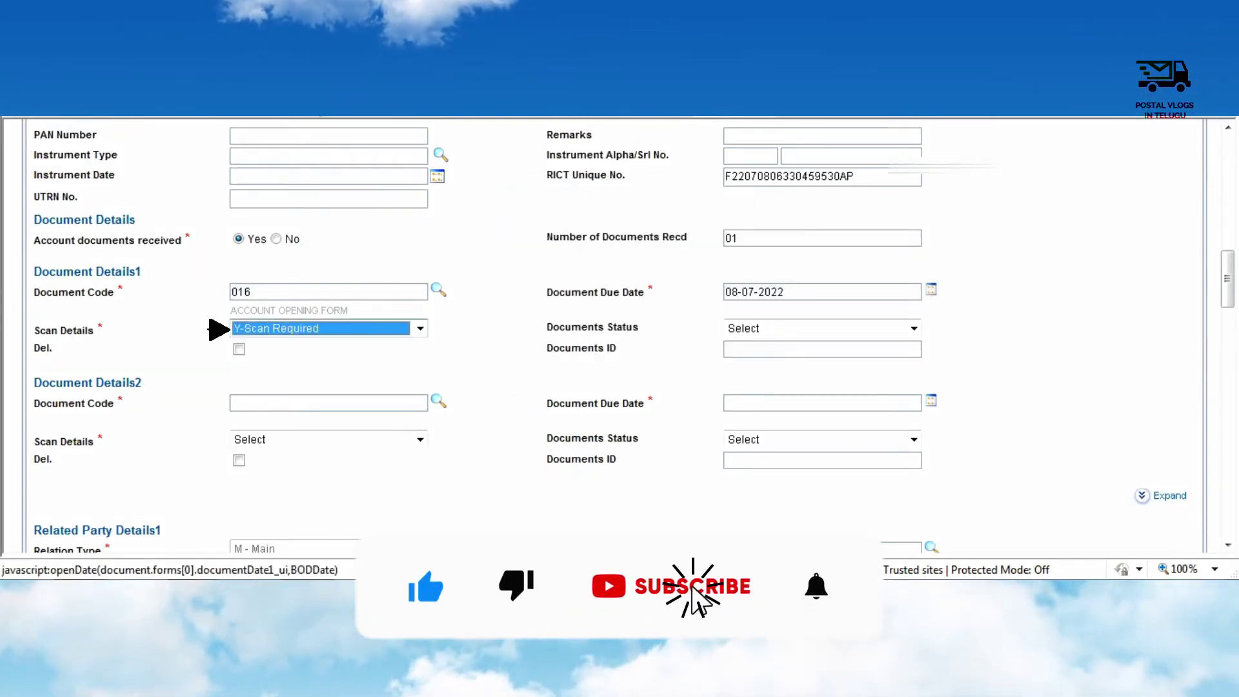
key("Tab")
key("Down")
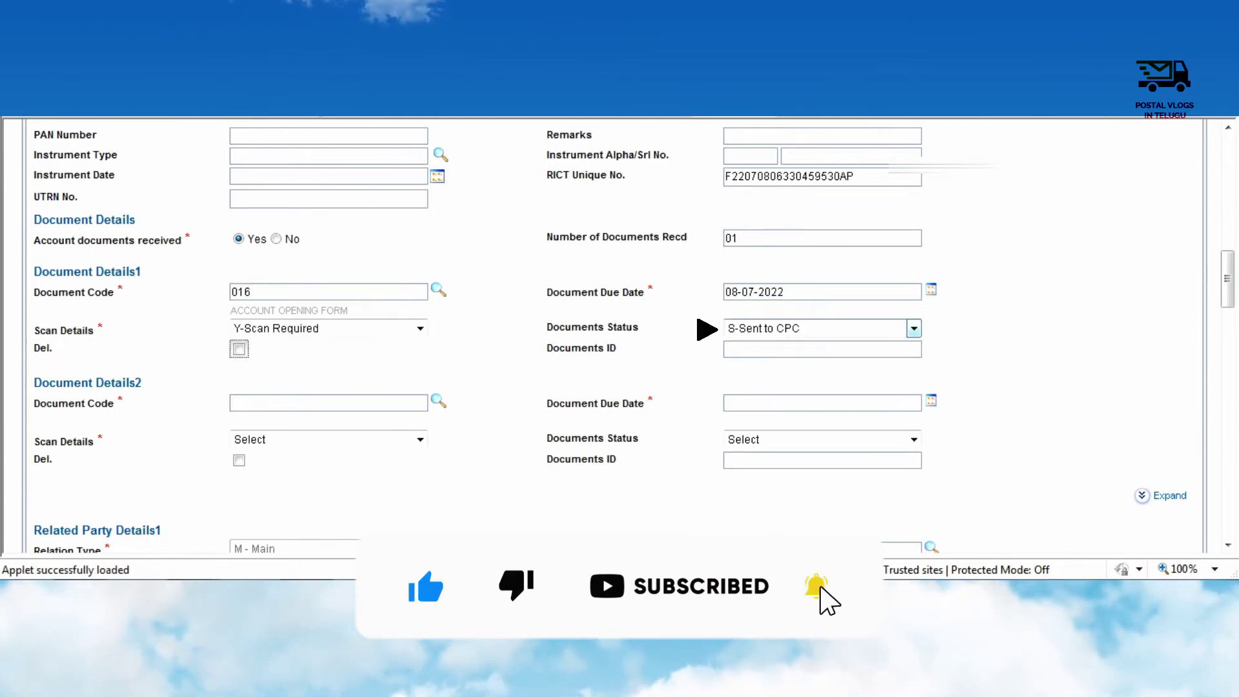
key("alt+Down")
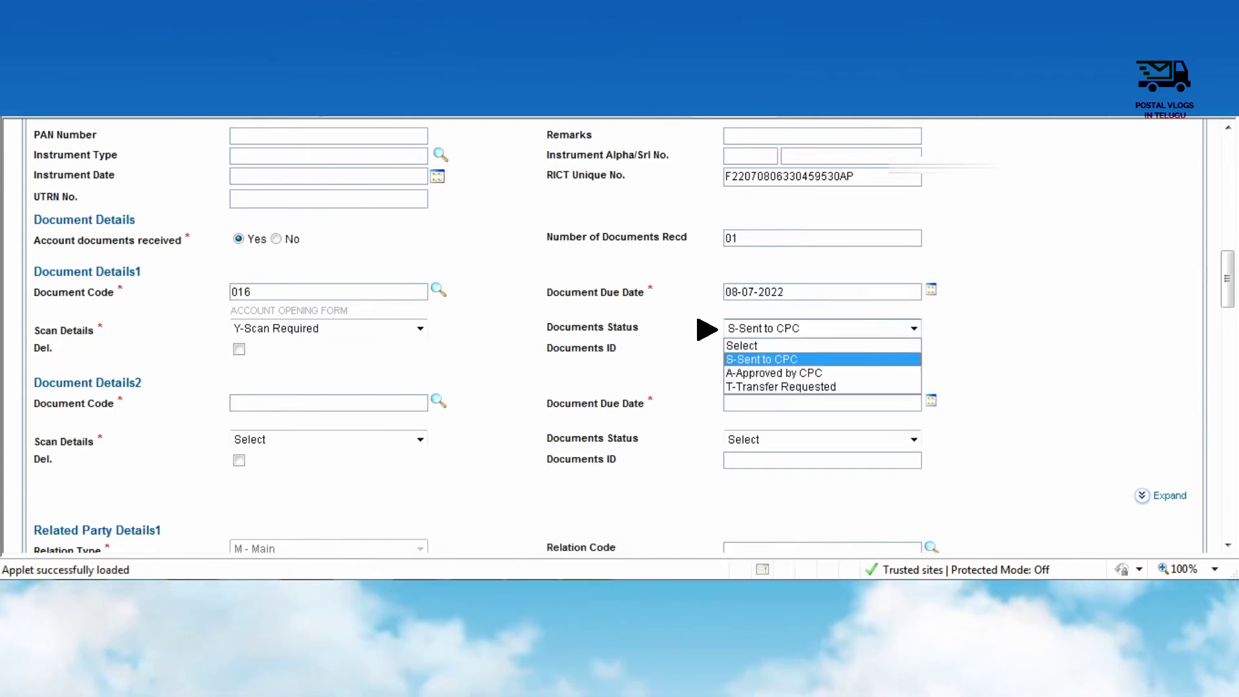
key("Return")
scroll(603, 335, "down", 6)
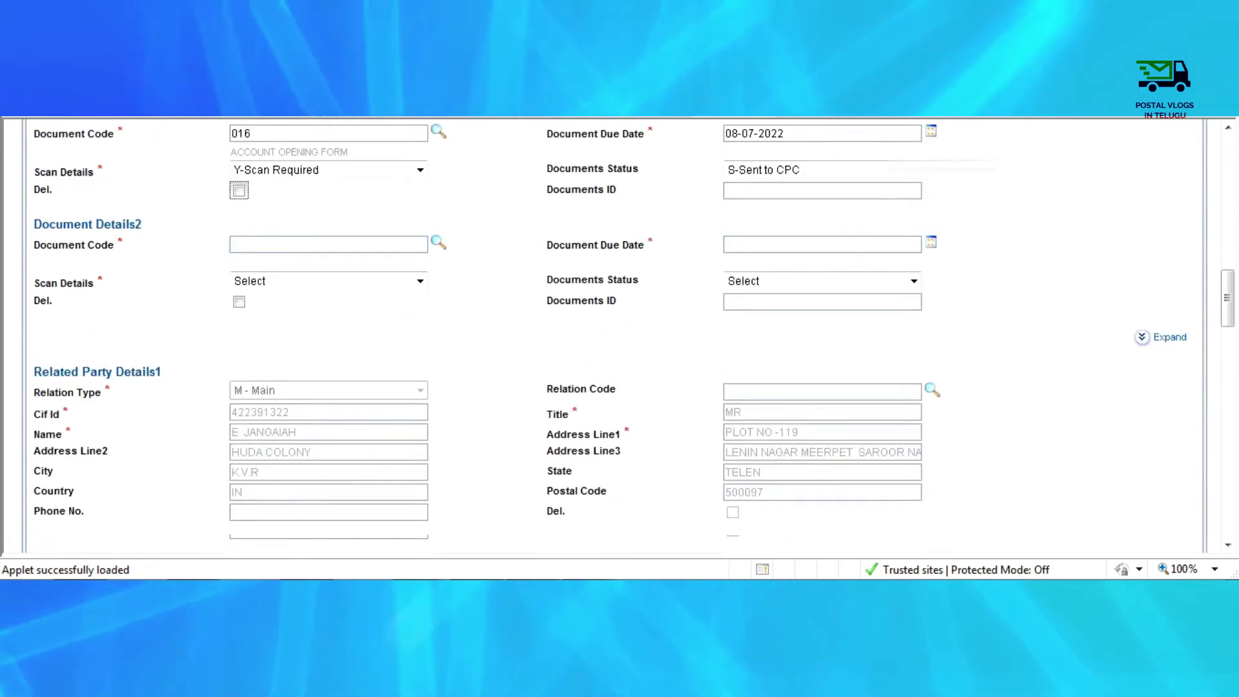
scroll(603, 336, "down", 3)
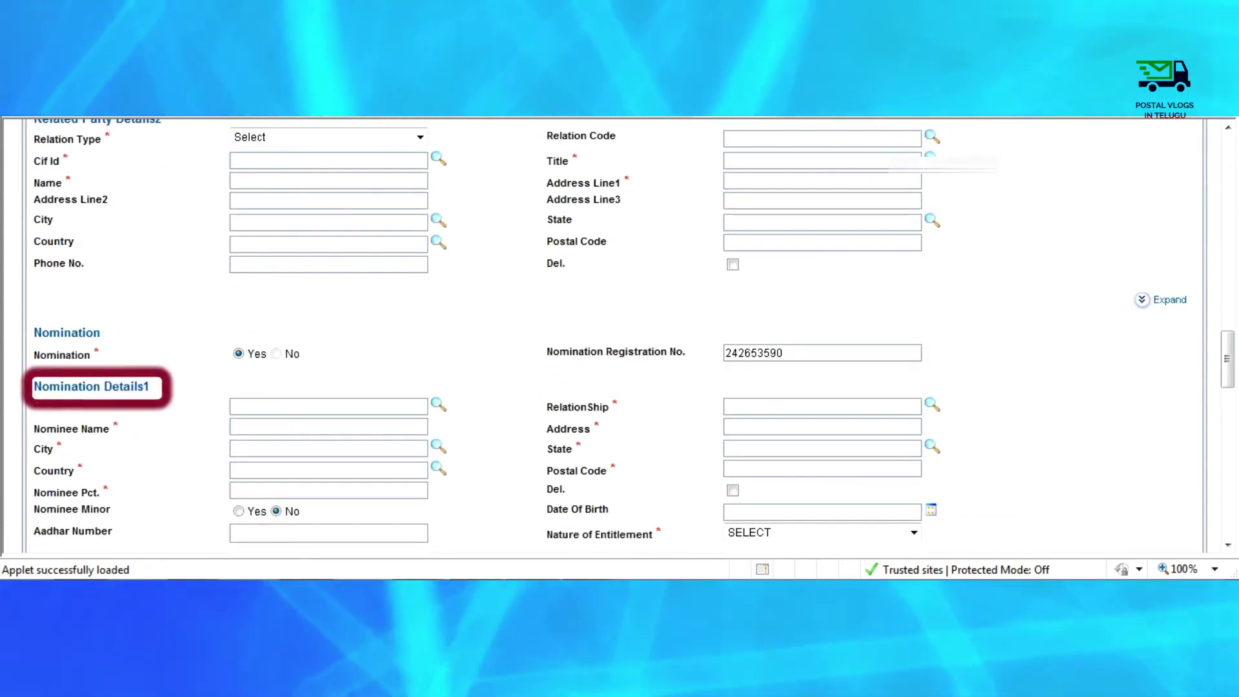
left_click(232, 427)
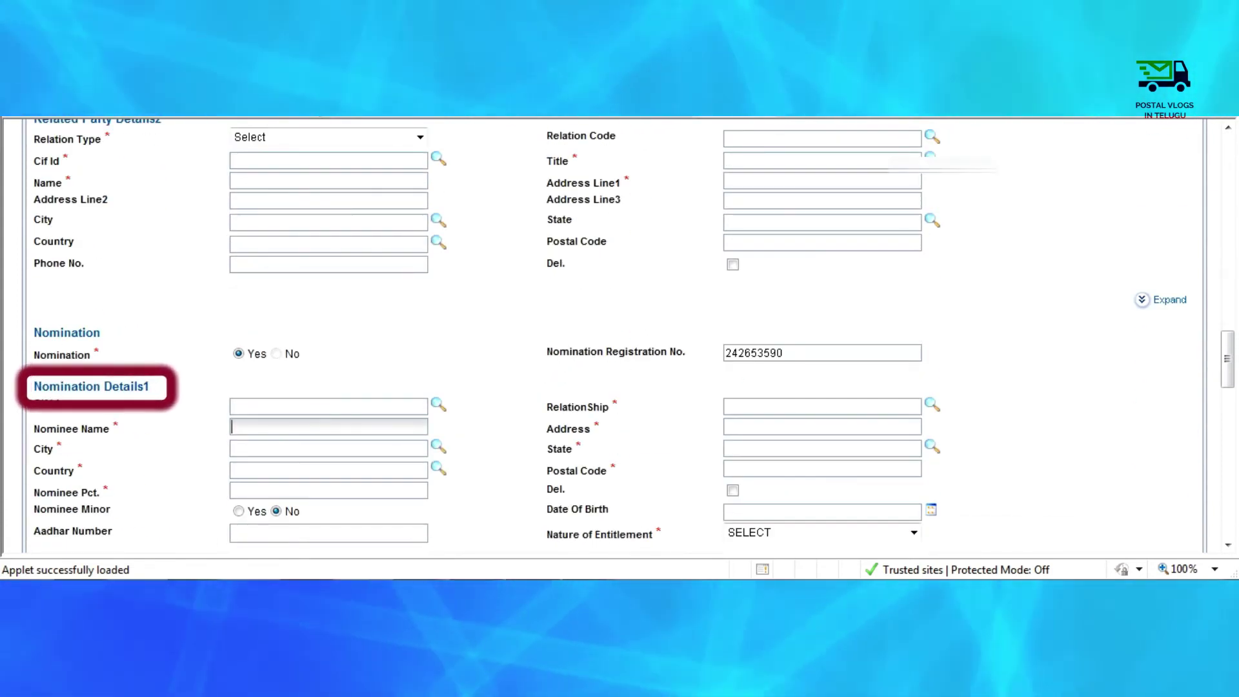
- Enter the nominee's name, postal code and a 100 percent nominee share
type("E LAXMAMMA")
key("Tab")
scroll(603, 335, "down", 1)
left_click(726, 404)
type("500097")
key("Tab")
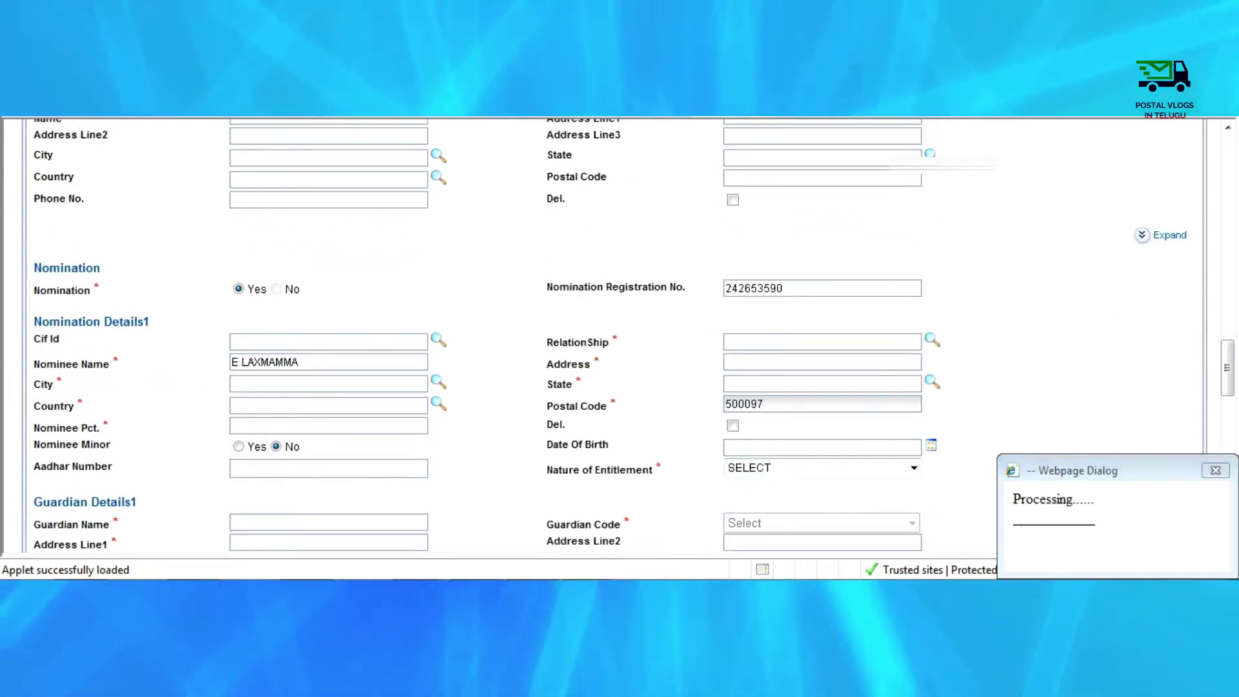
type("100")
- Enter the nominee's address and pick 017 WIFE as the relationship
left_click(726, 362)
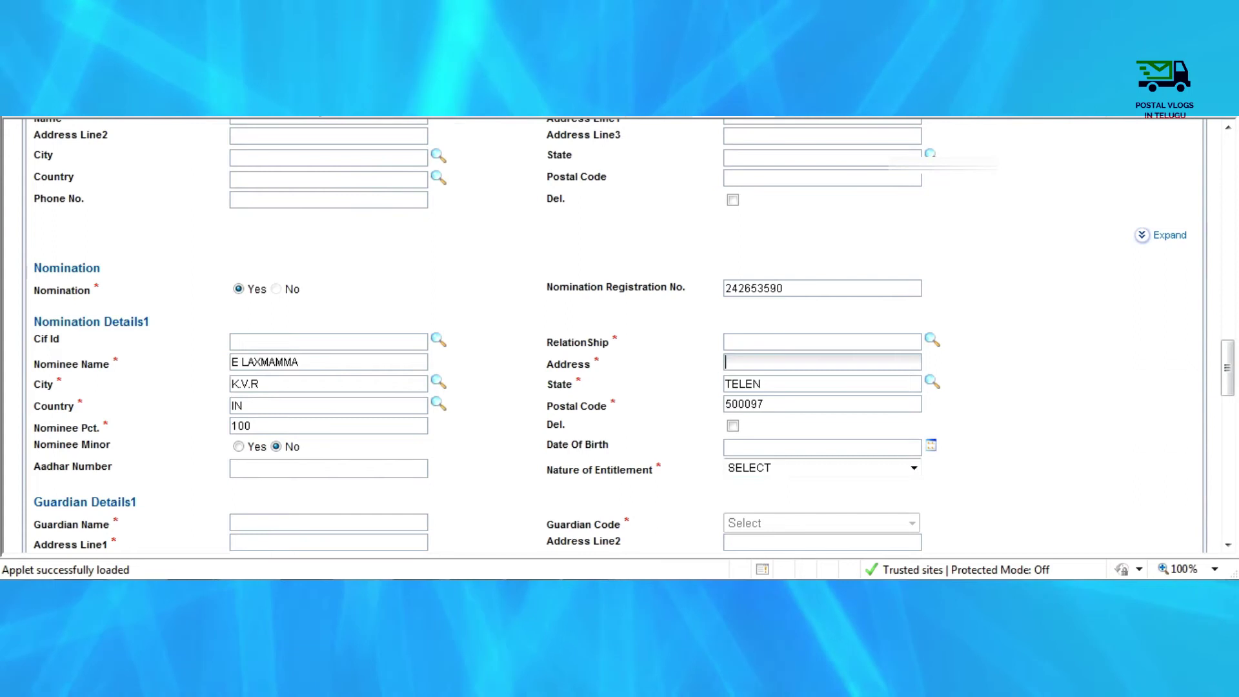
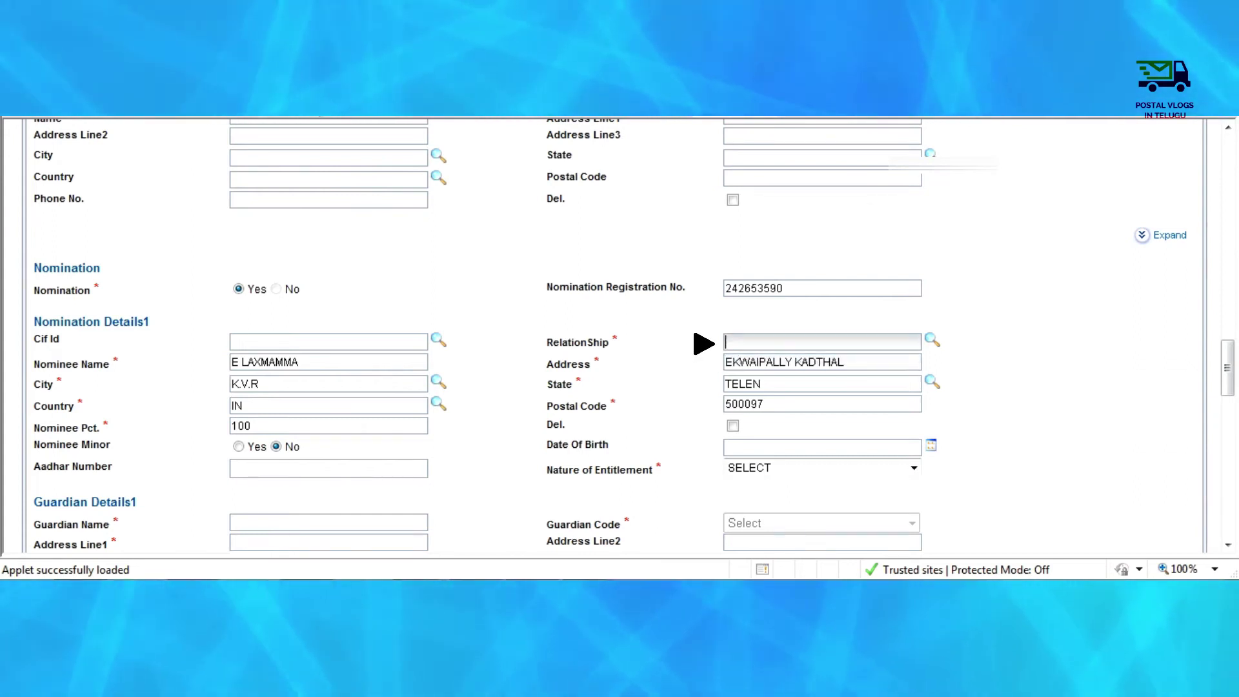
key("Tab")
key("Return")
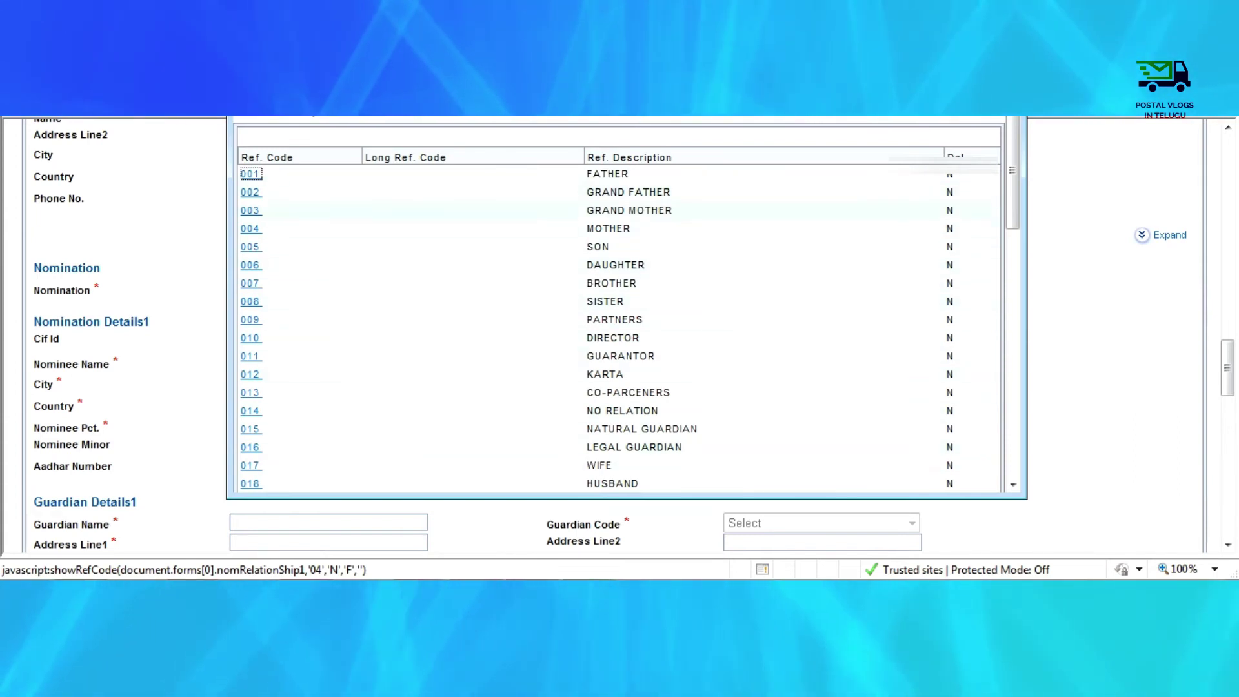
scroll(619, 307, "down", 2)
left_click(251, 346)
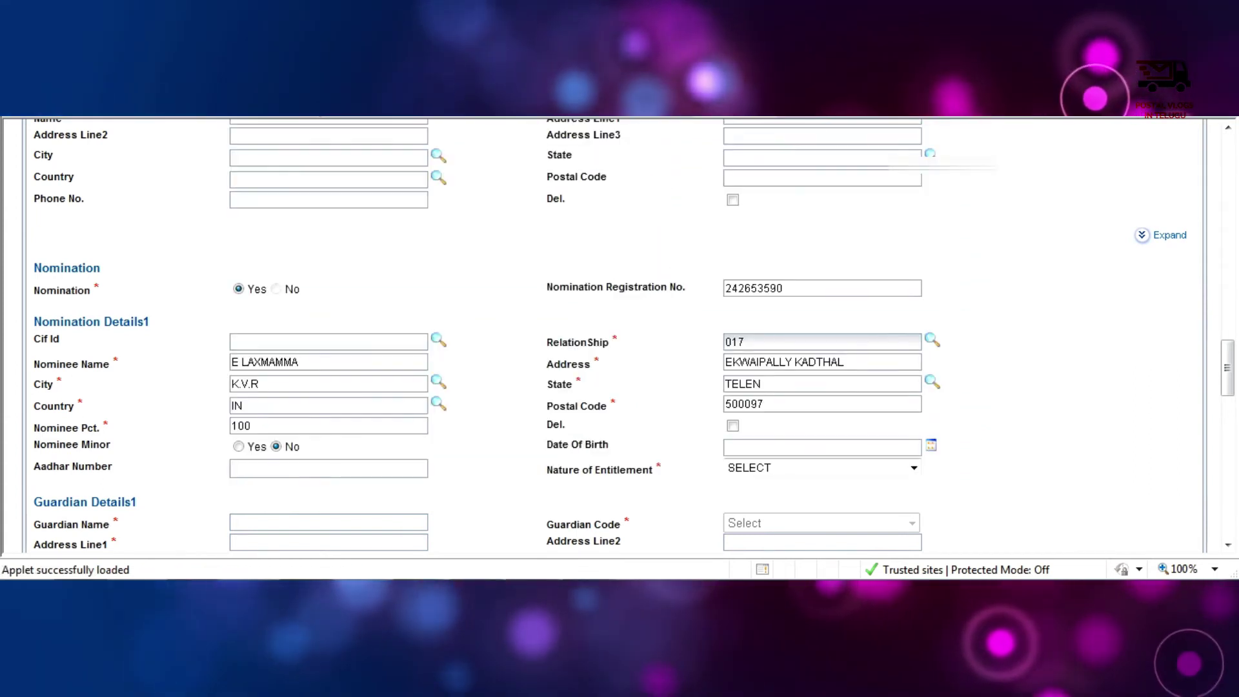
- Set nature of entitlement to O-Owner and submit the RD account opening
scroll(619, 336, "down", 1)
left_click(914, 402)
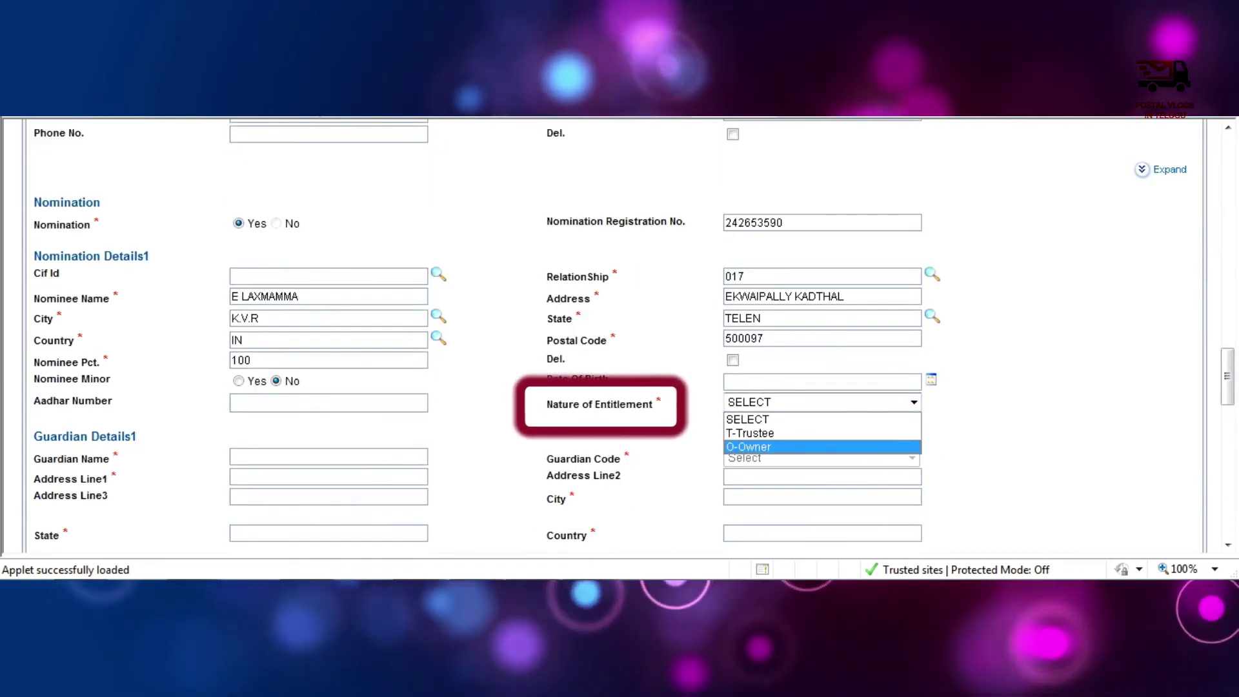
left_click(749, 447)
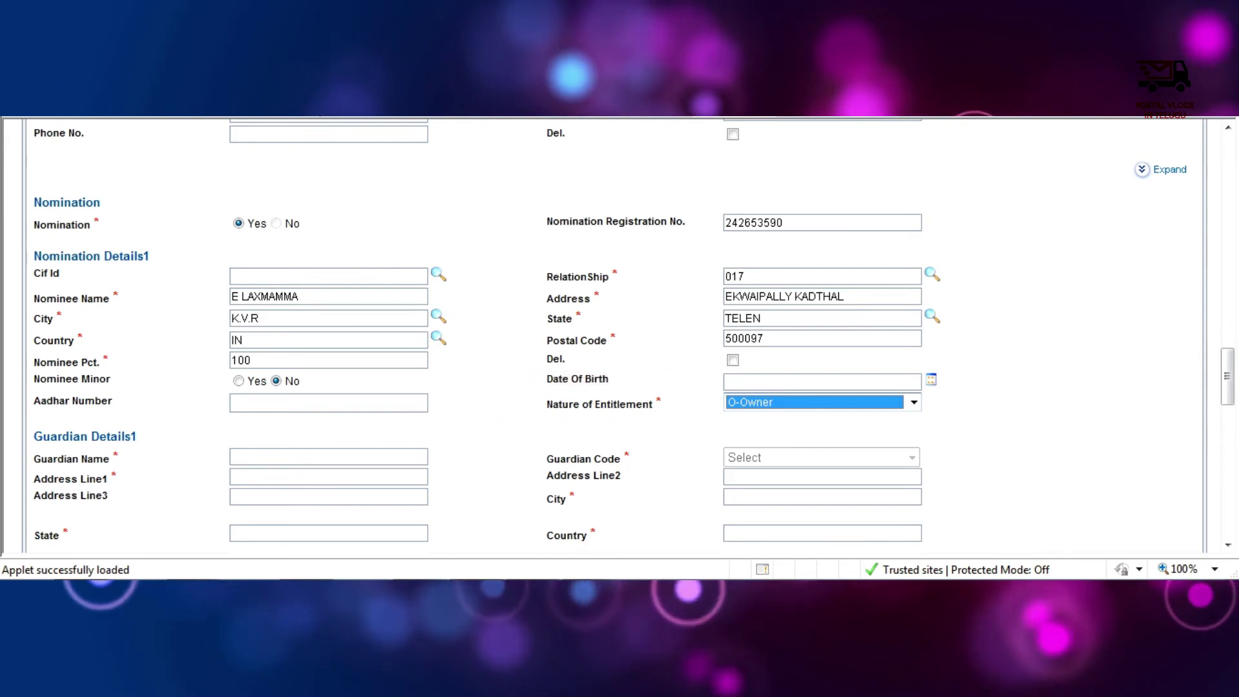
scroll(620, 335, "down", 3)
scroll(620, 336, "down", 15)
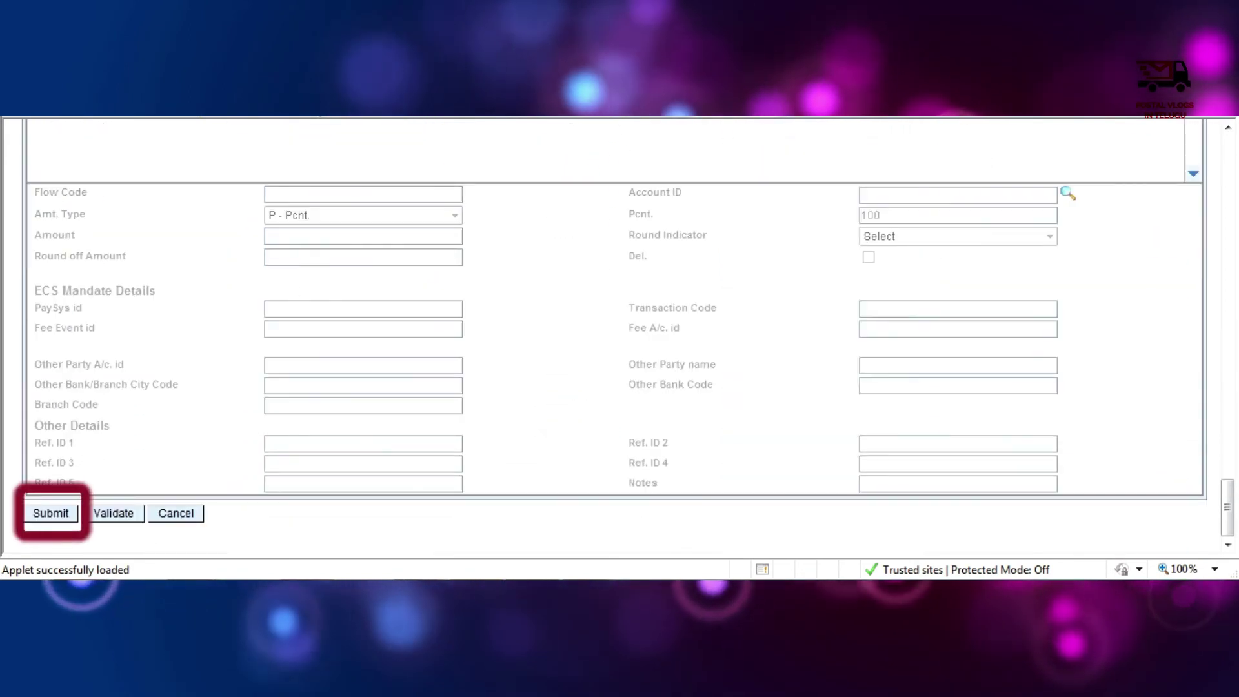
left_click(50, 511)
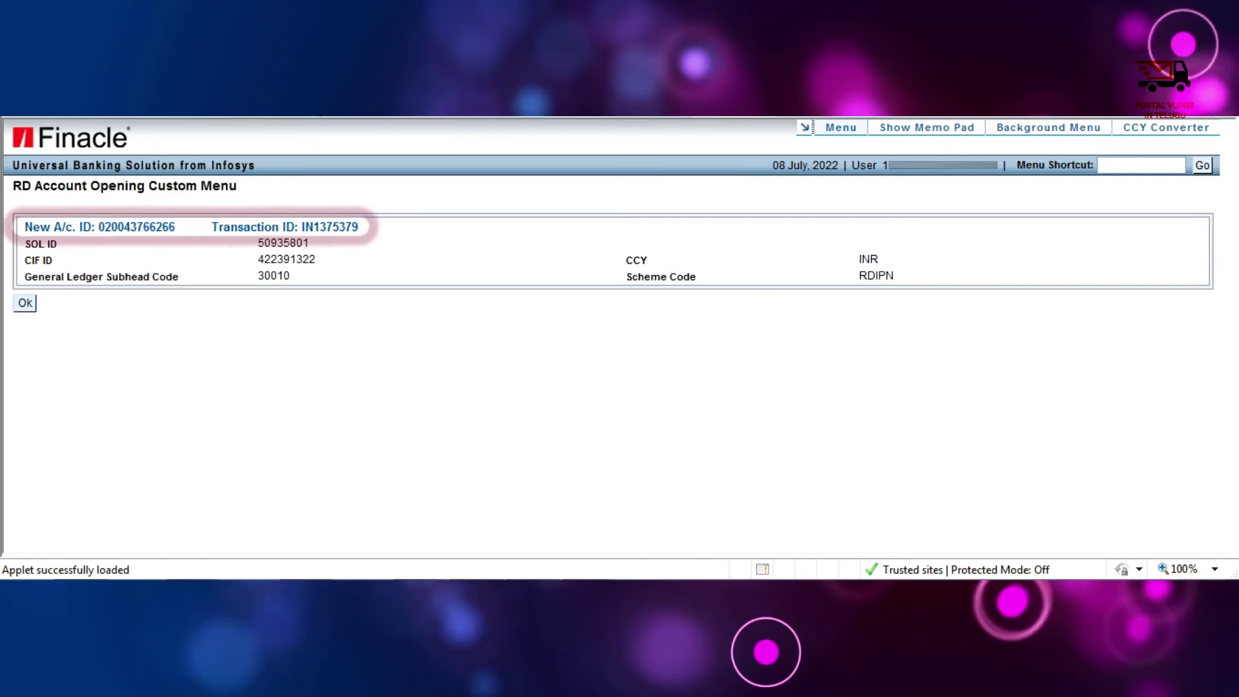
- Select the newly issued RD account ID to note it
left_click_drag(178, 227, 111, 226)
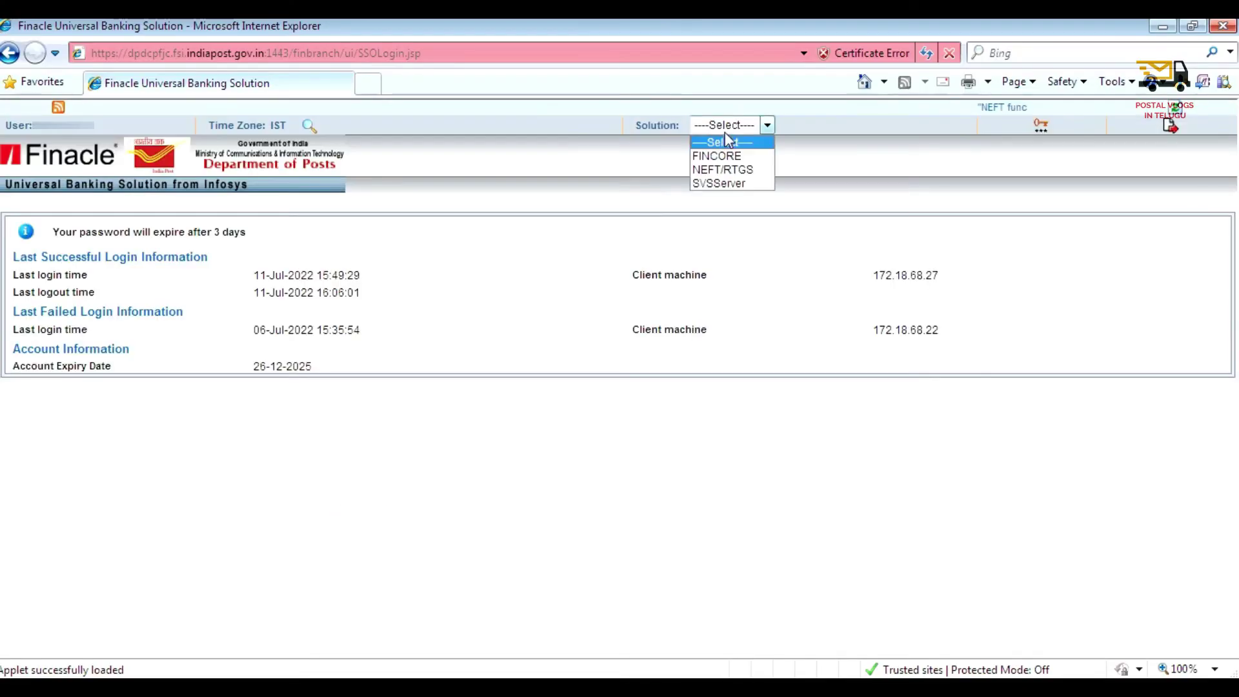
- Switch to FINCORE as supervisor and open the CRDOAACV verification menu
left_click(716, 156)
left_click(642, 419)
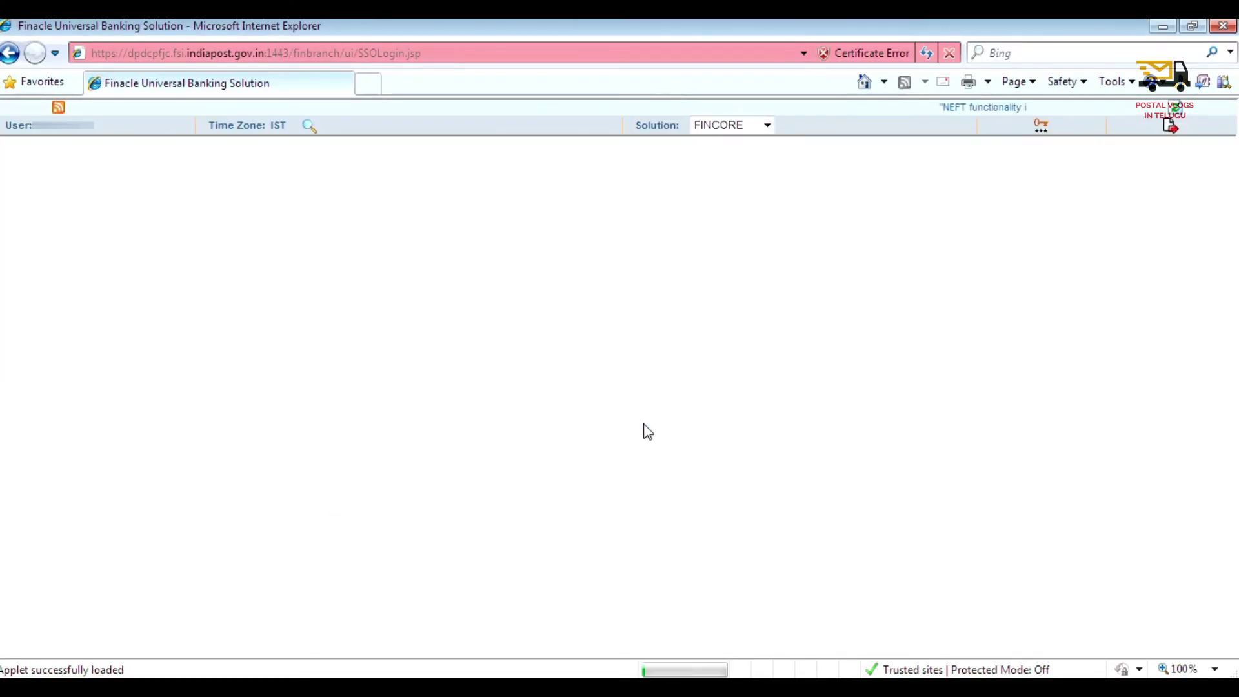
left_click(636, 423)
left_click(706, 423)
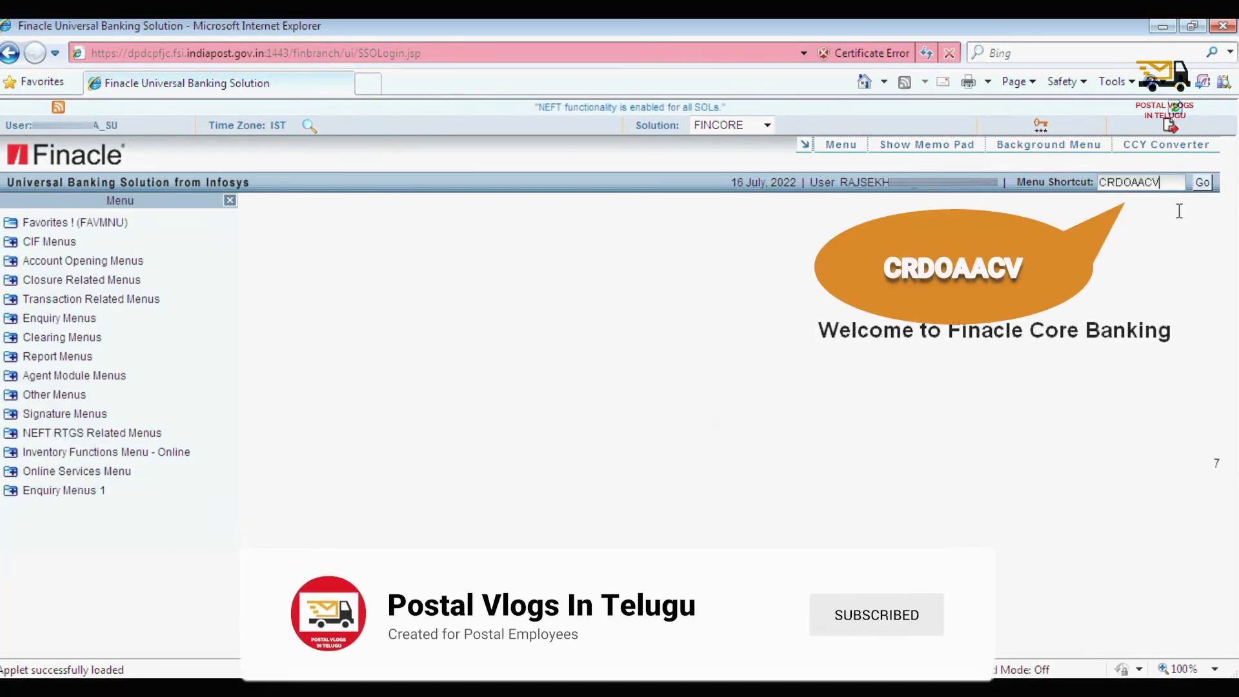
left_click_drag(1161, 183, 1077, 187)
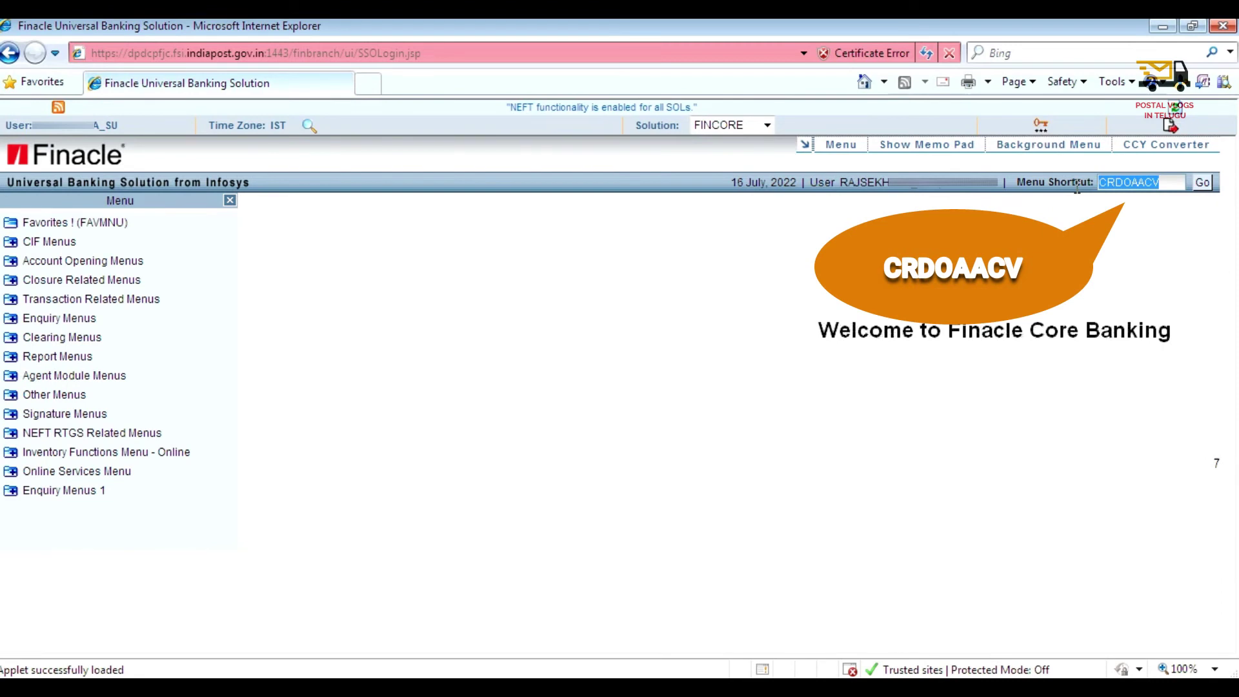
left_click(1203, 185)
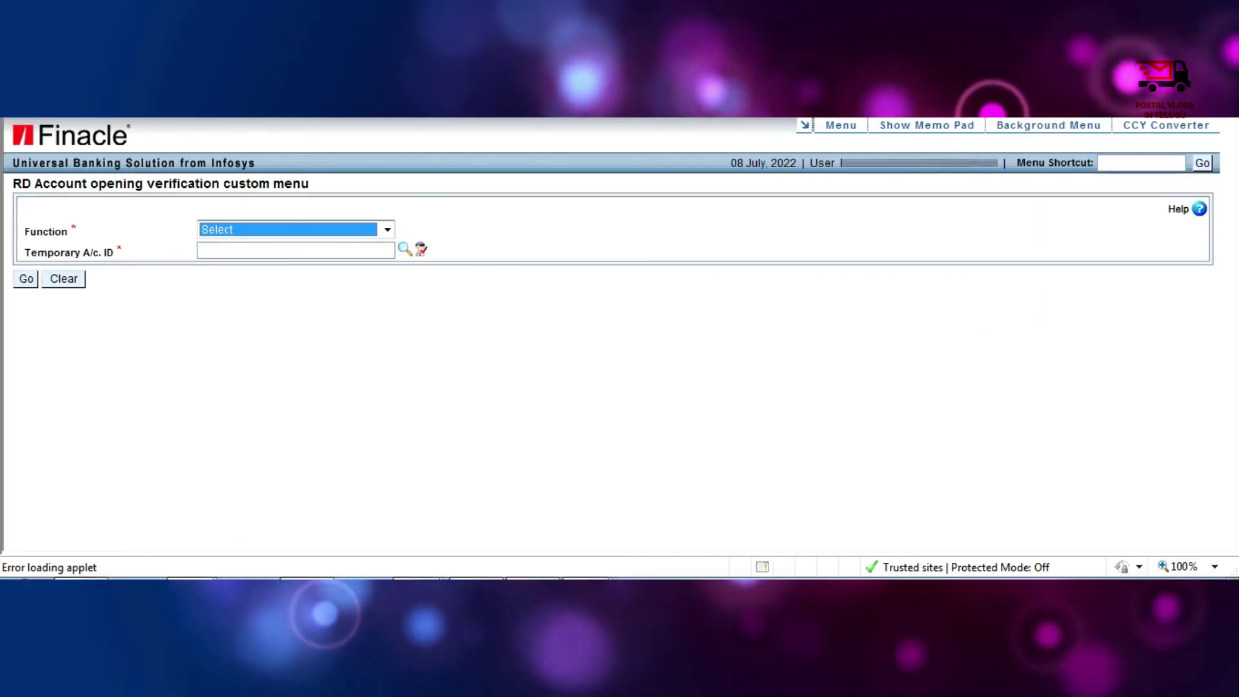
- Set Function to V - Verify and move to the temporary account ID field
key("alt+Down")
key("Down")
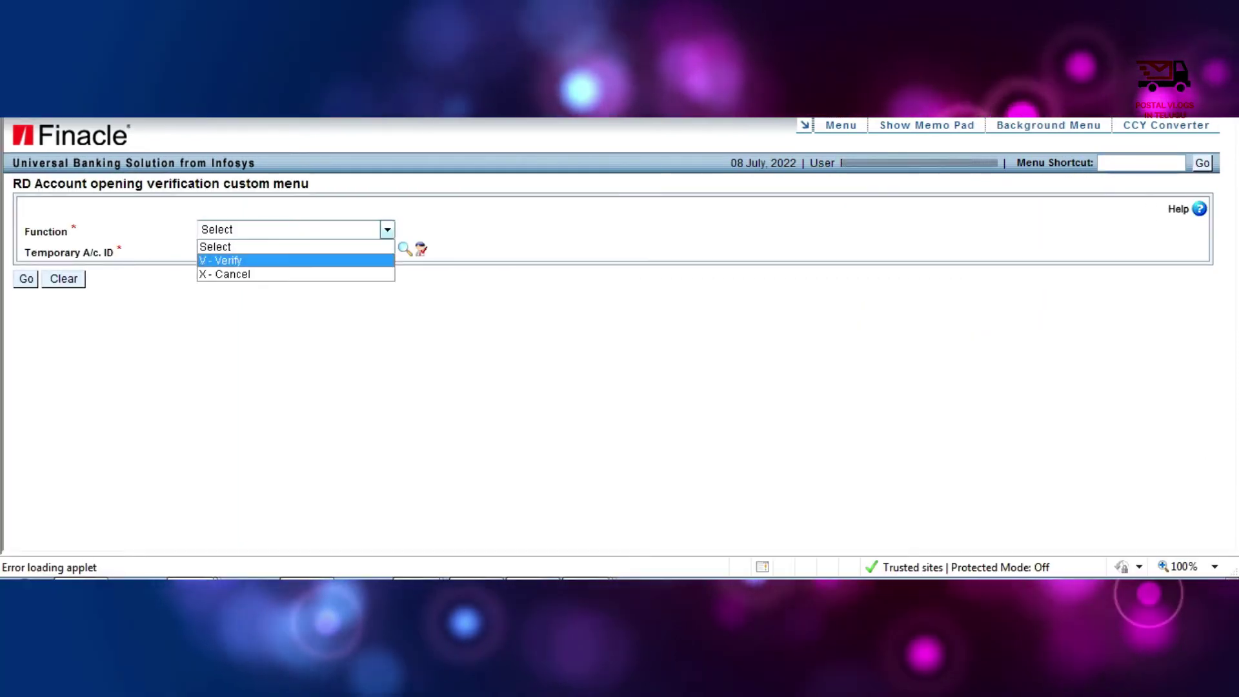
key("Down")
key("Up")
key("Return")
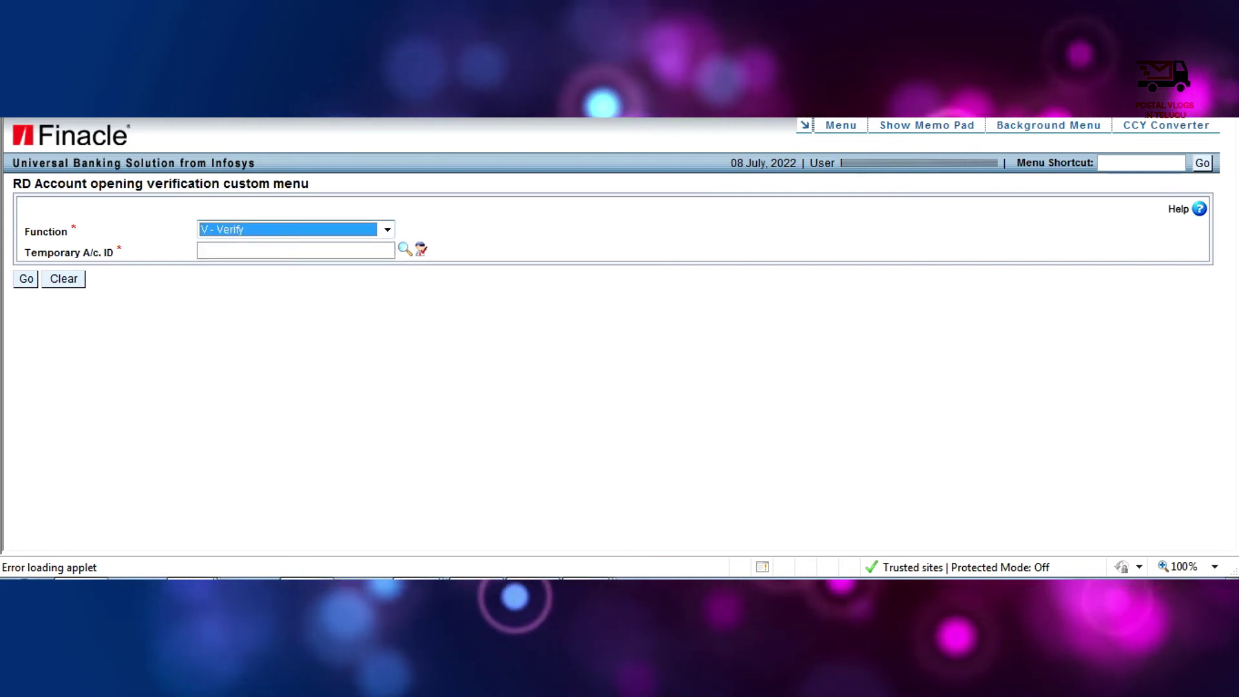
key("Tab")
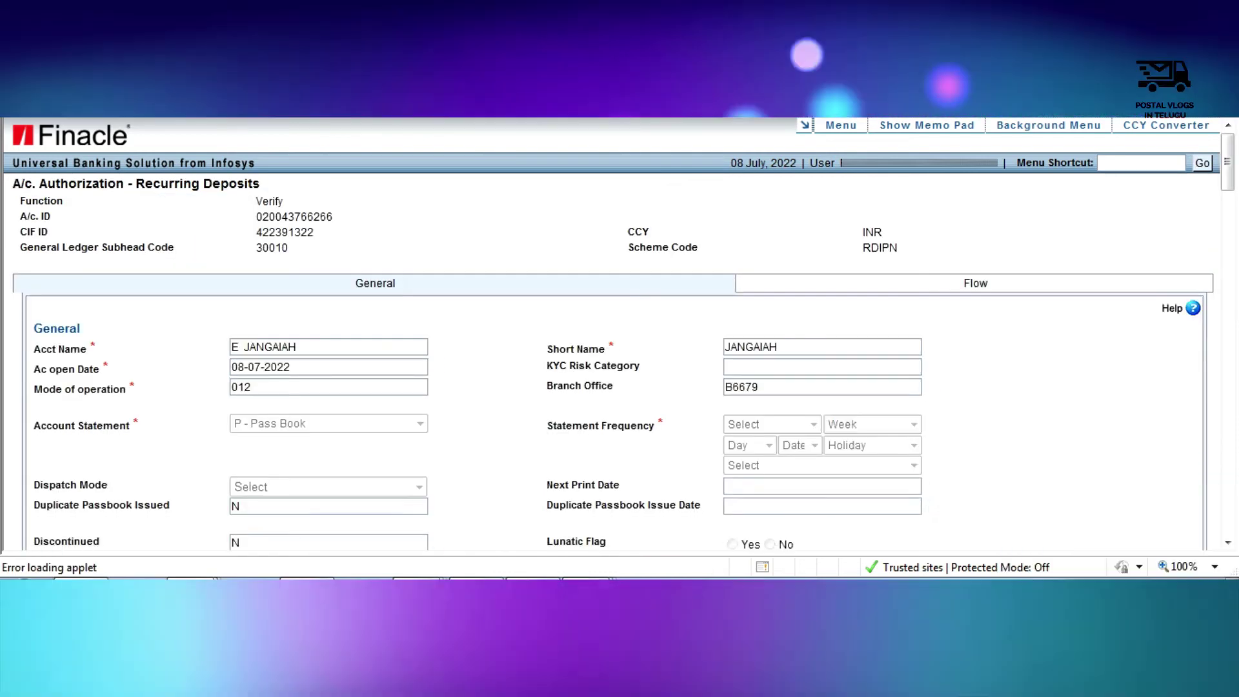
- Submit the RD account authorization, dismiss the No DSA ID warning, and select the Verified/Posted confirmation
scroll(613, 336, "down", 2)
scroll(613, 335, "down", 4)
scroll(613, 336, "down", 10)
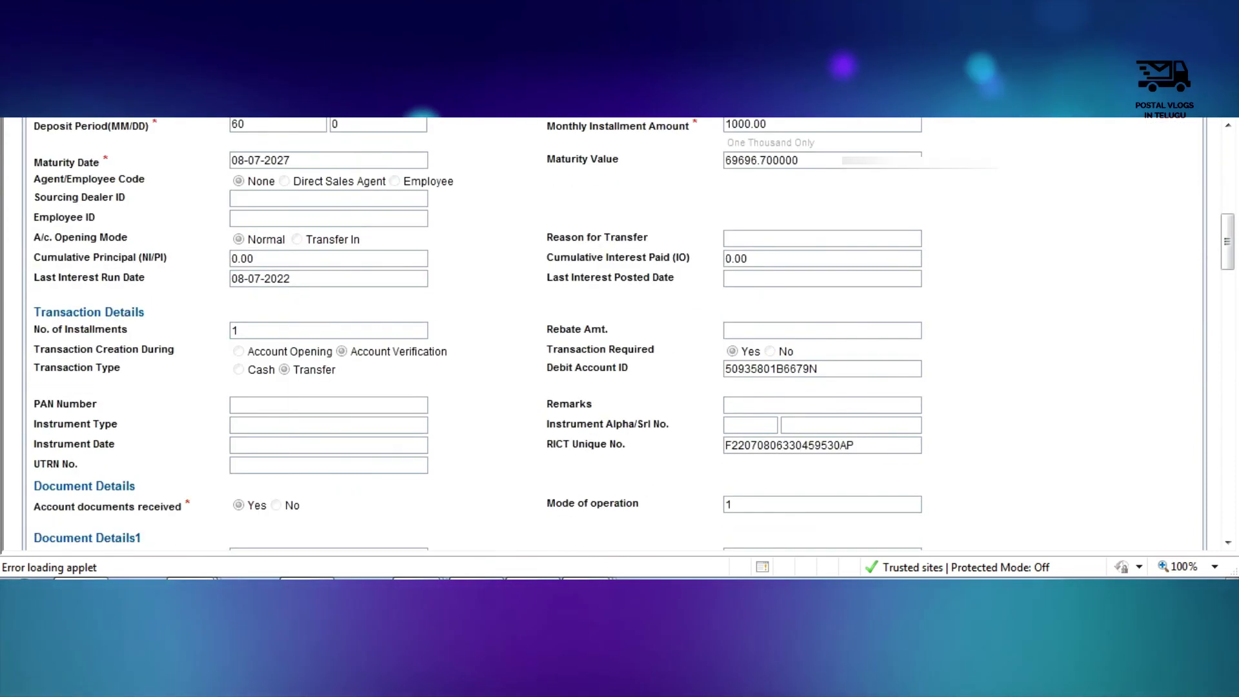
scroll(613, 335, "down", 15)
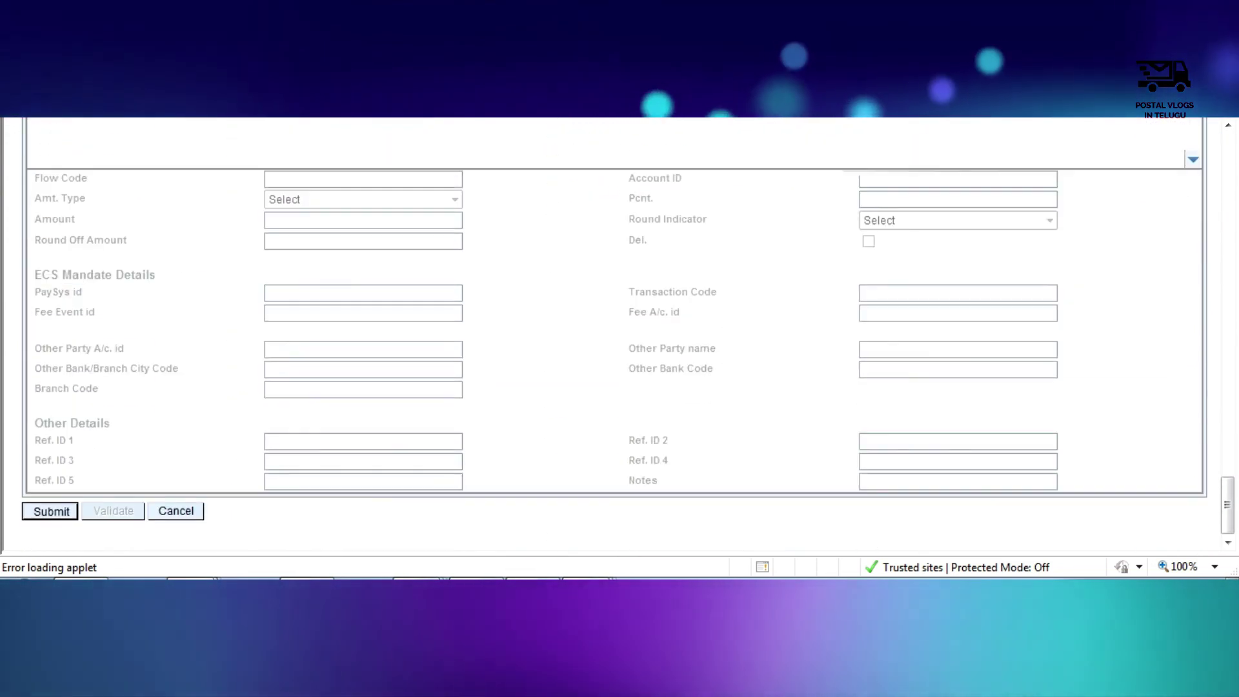
key("Return")
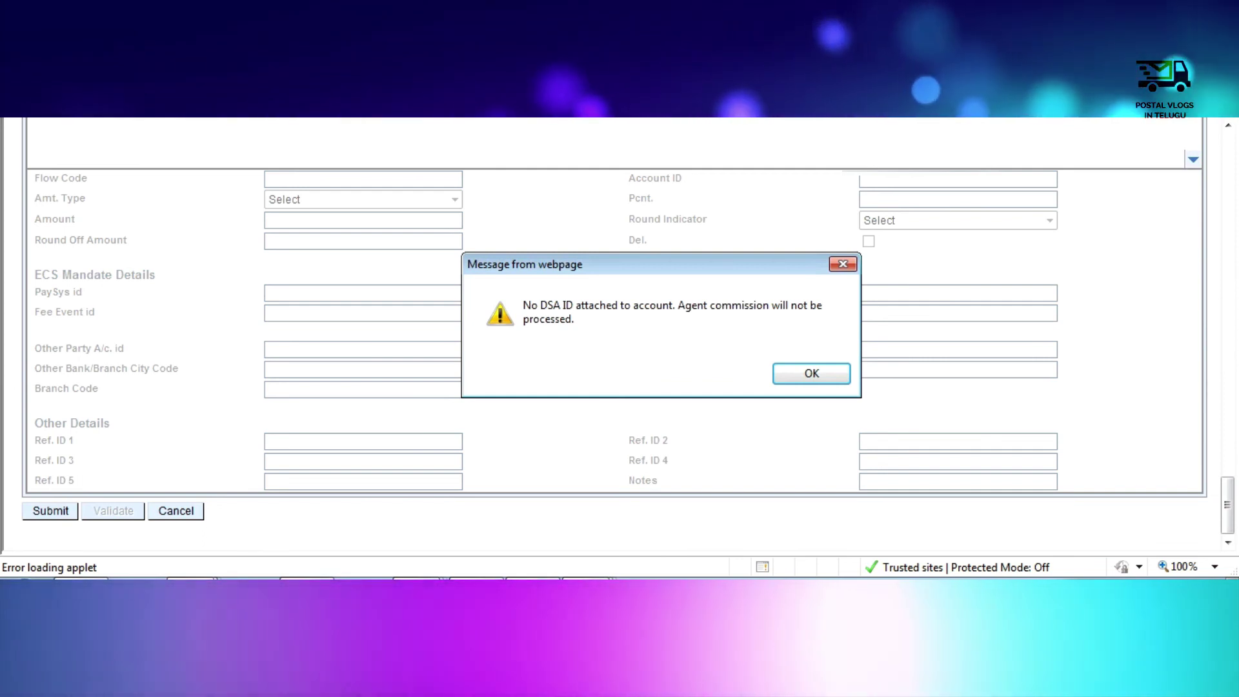
key("Return")
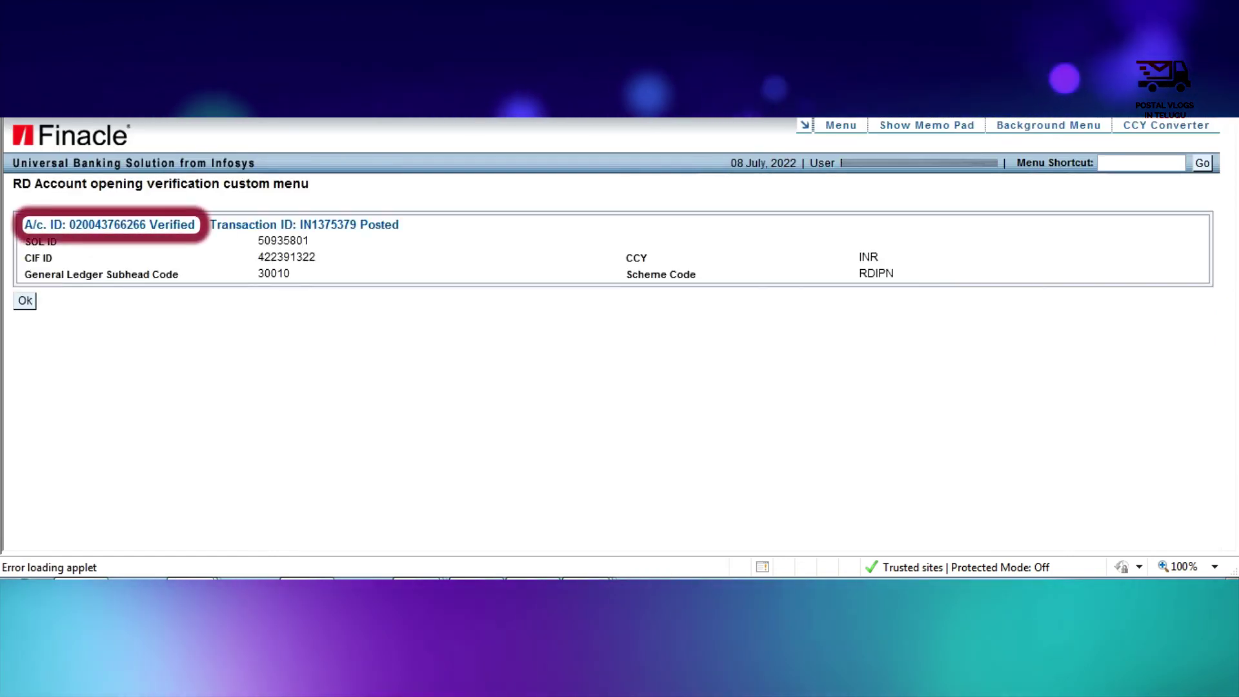
left_click_drag(69, 224, 308, 241)
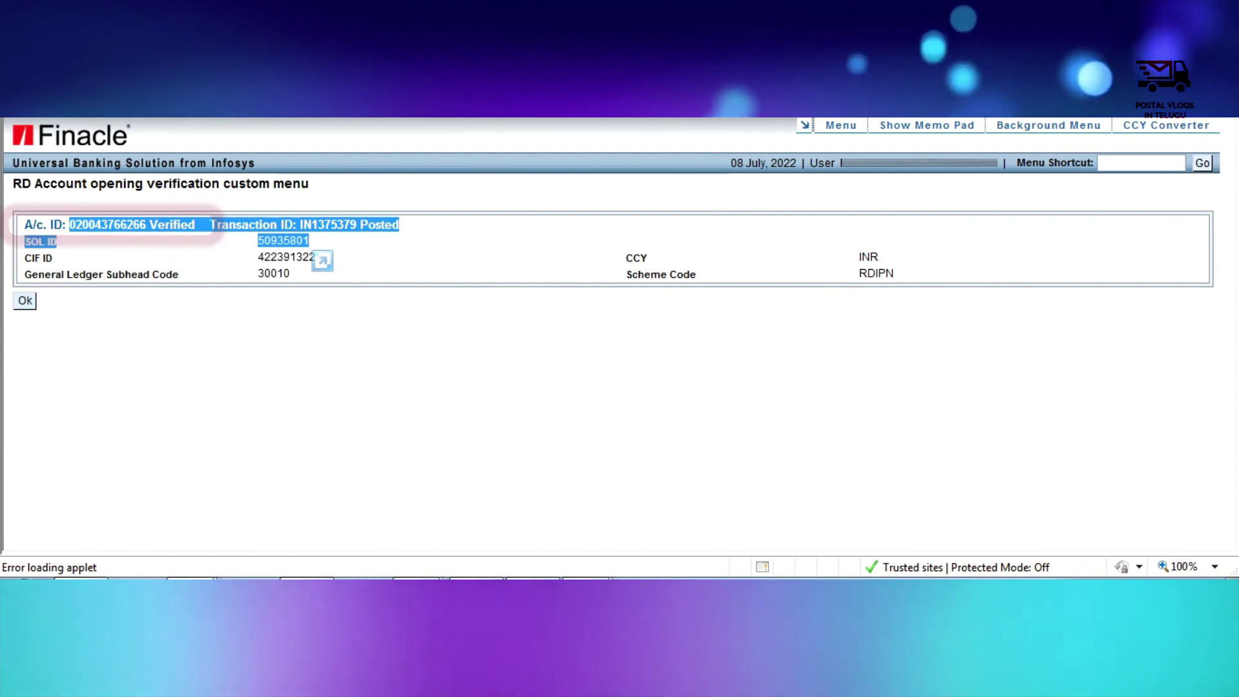